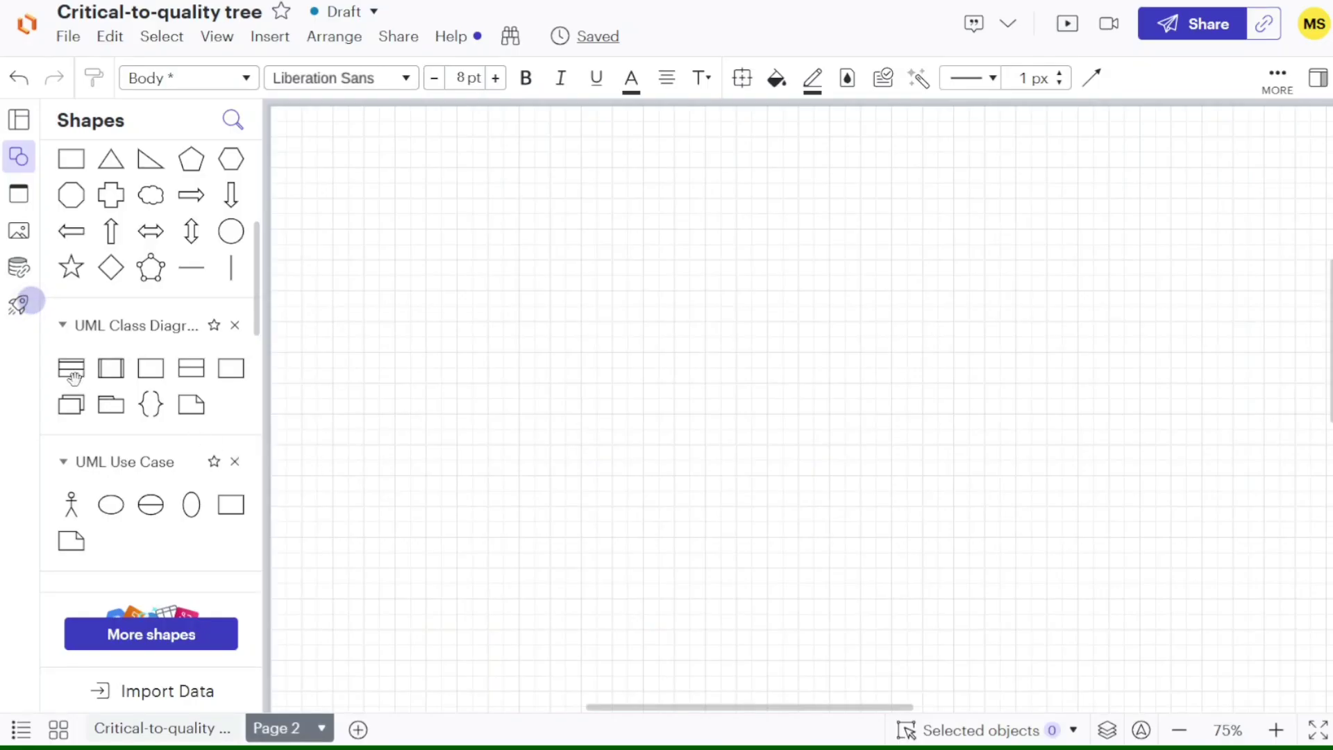
Place two UML Class boxes on the canvas, one above the other
{"action": "mouse_move", "coordinate": [71, 376]}
{"action": "left_click_drag", "start_coordinate": [71, 375], "coordinate": [764, 236]}
{"action": "mouse_move", "coordinate": [73, 375]}
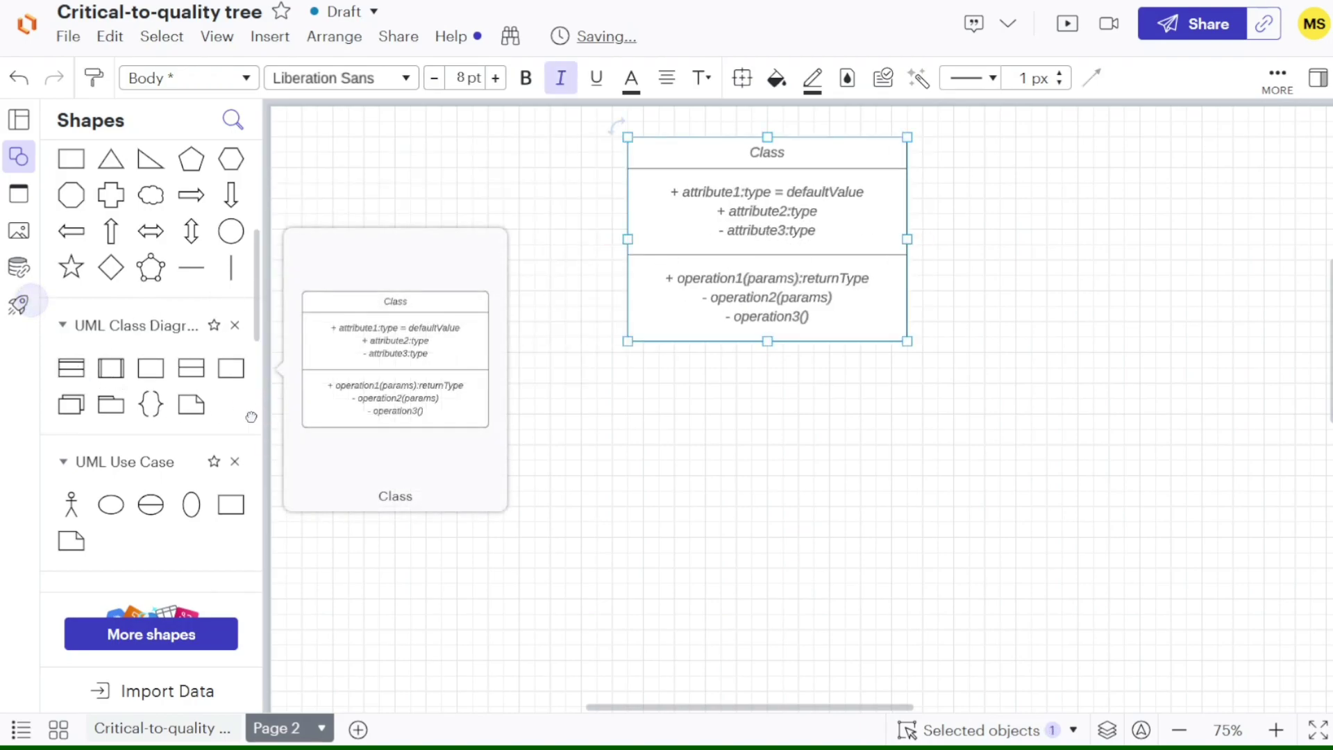
{"action": "left_click_drag", "start_coordinate": [260, 424], "coordinate": [468, 573]}
{"action": "left_click", "coordinate": [546, 453]}
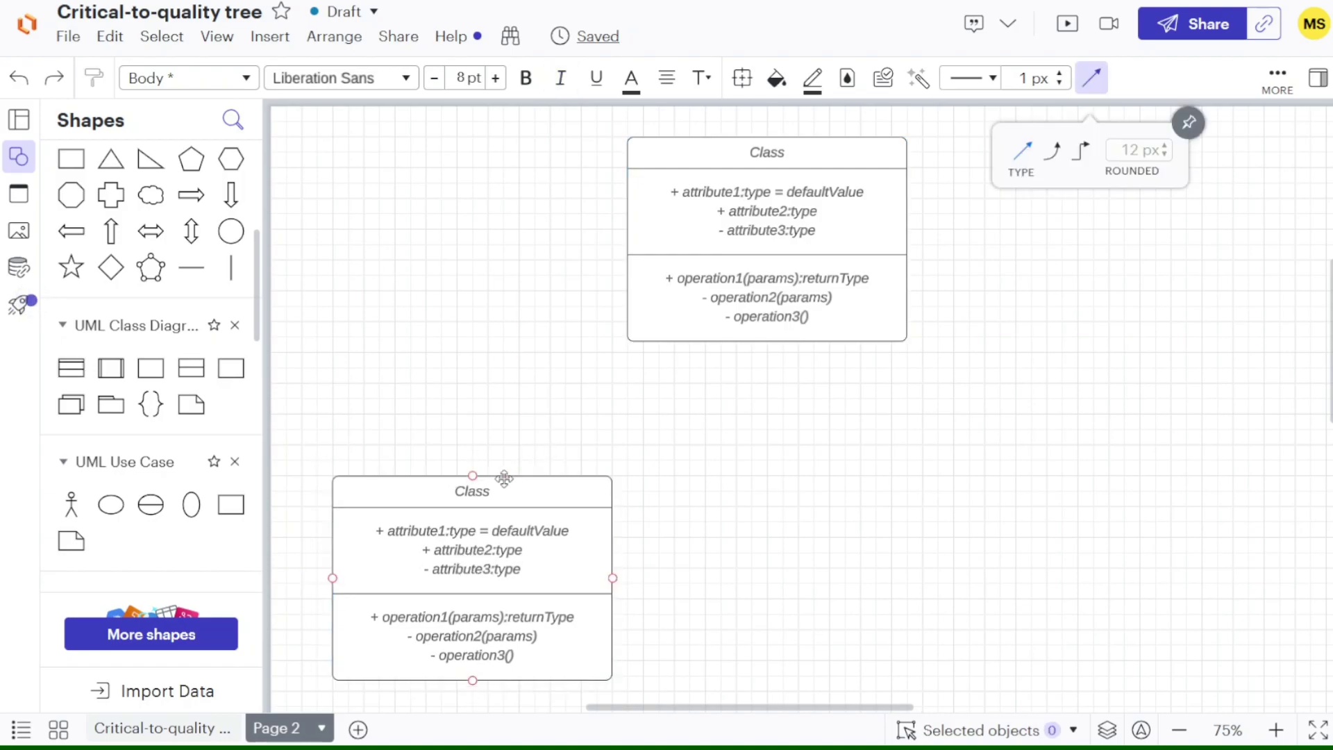
Connect the lower class to the upper one with a hollow-triangle-ended line
{"action": "left_click_drag", "start_coordinate": [472, 476], "coordinate": [765, 357]}
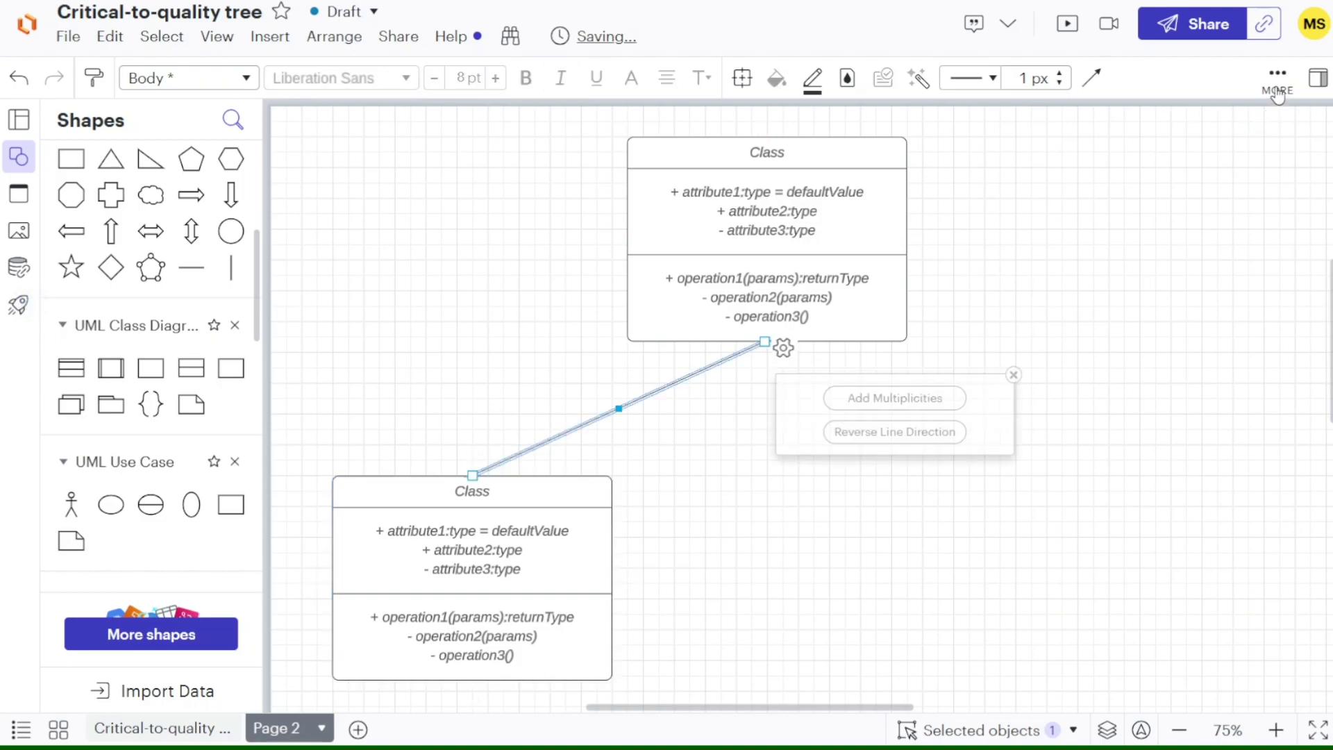
{"action": "left_click", "coordinate": [1064, 151]}
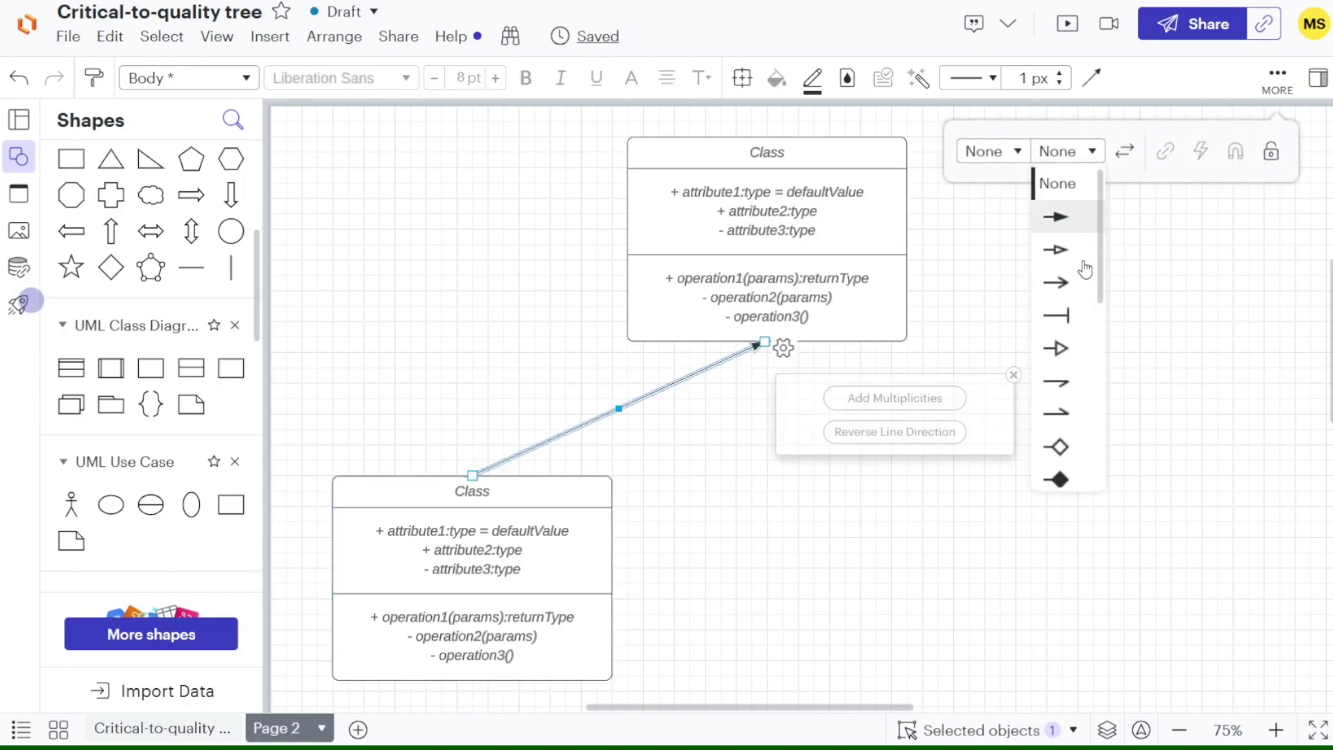
{"action": "left_click", "coordinate": [1058, 356]}
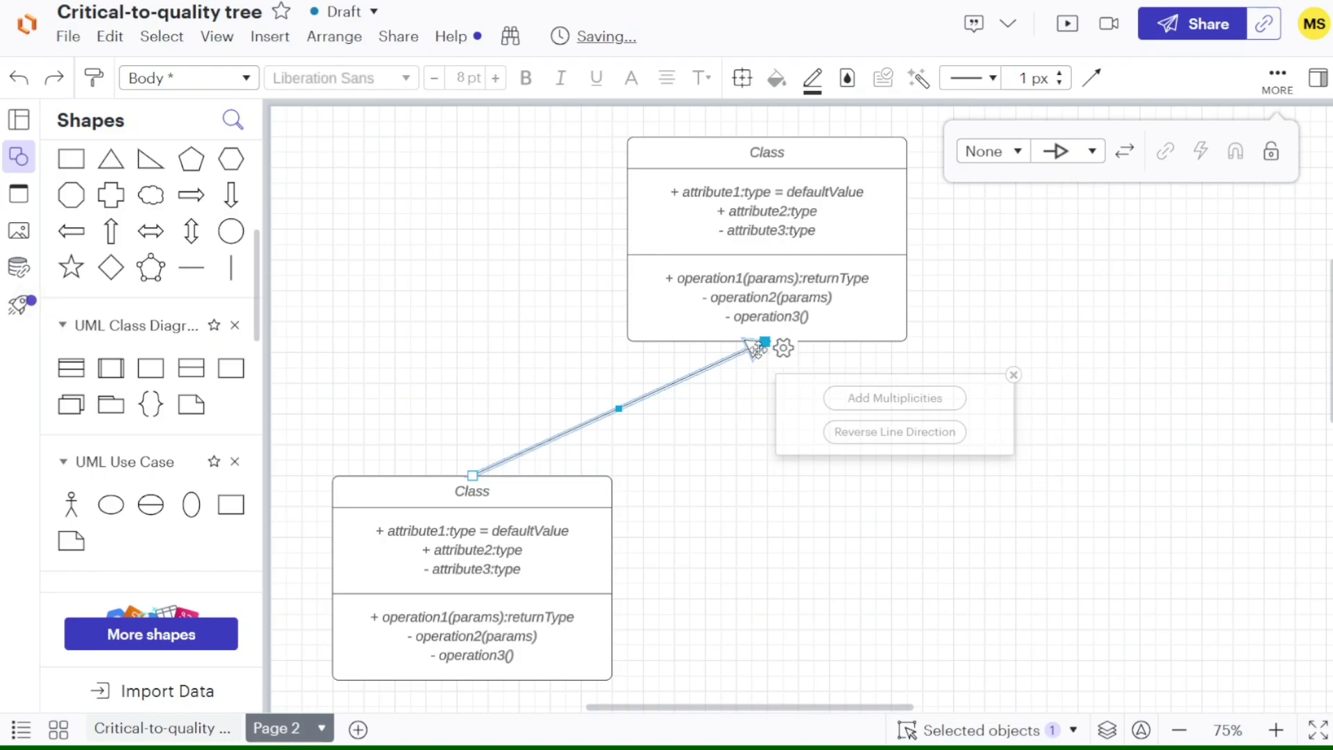
{"action": "left_click", "coordinate": [738, 435]}
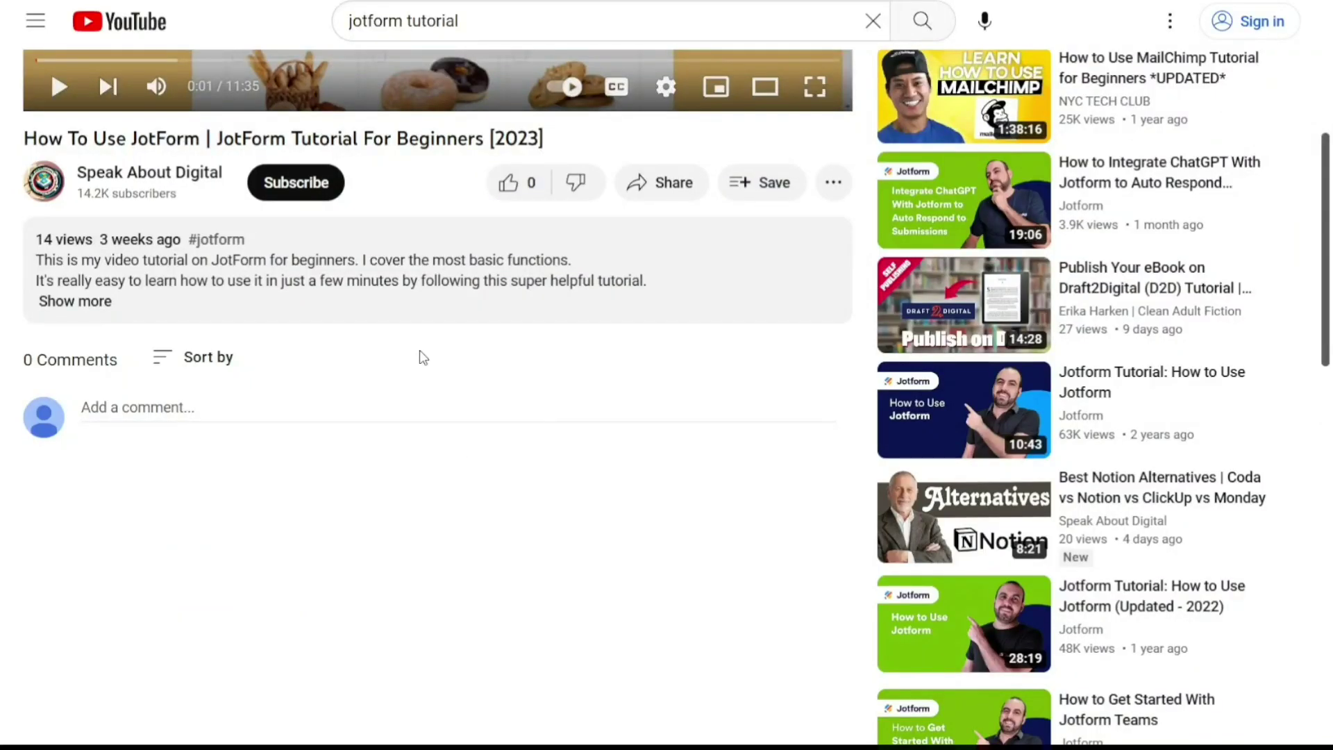
Expand the JotForm beginners tutorial video's description with Show more
{"action": "left_click", "coordinate": [82, 301]}
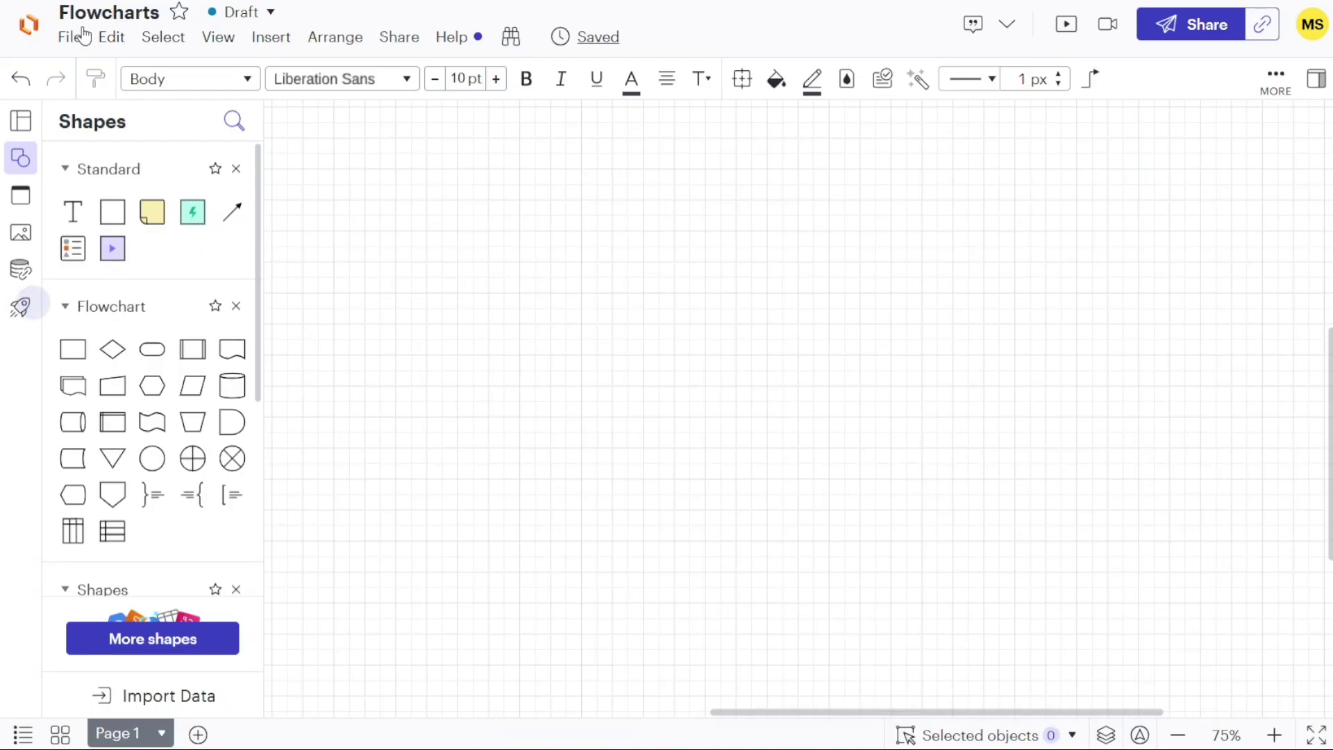
Go to Recent Documents, close the Visual Activities banner, and check the Free plan limits
{"action": "left_click", "coordinate": [29, 28]}
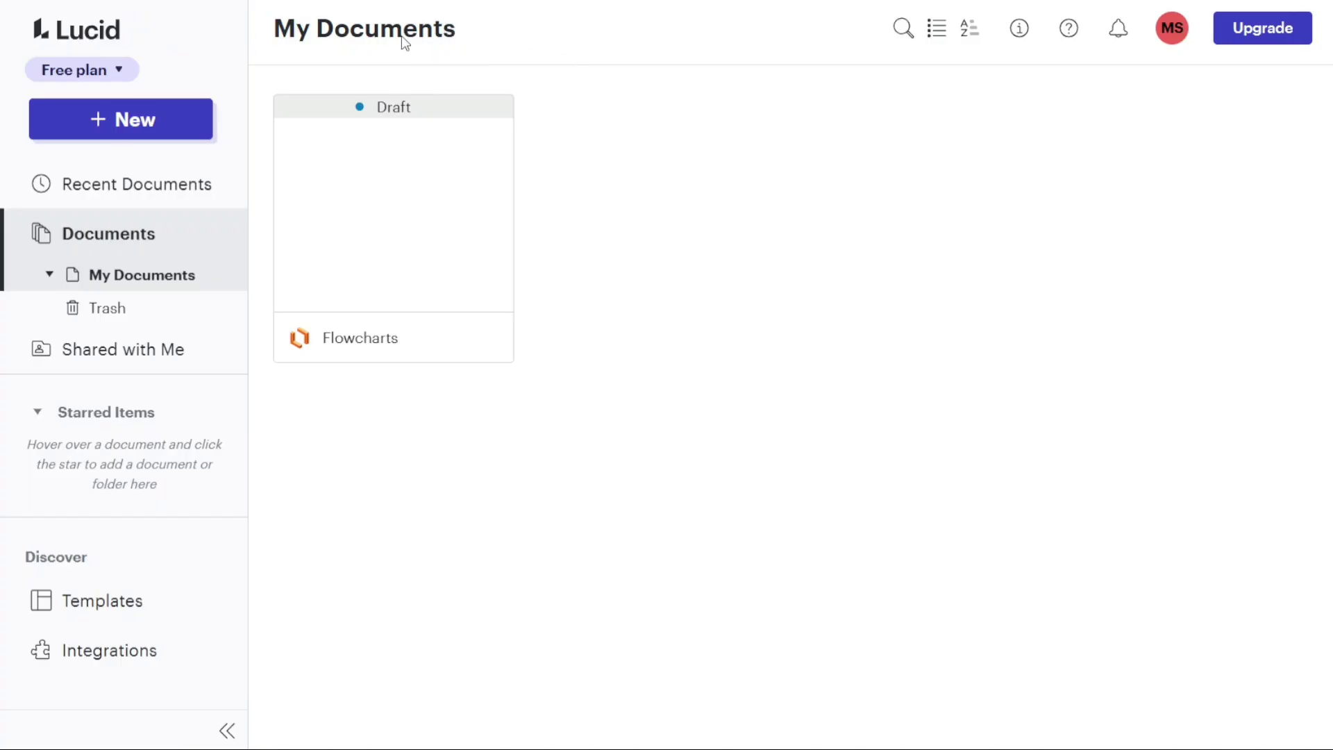
{"action": "left_click", "coordinate": [141, 193]}
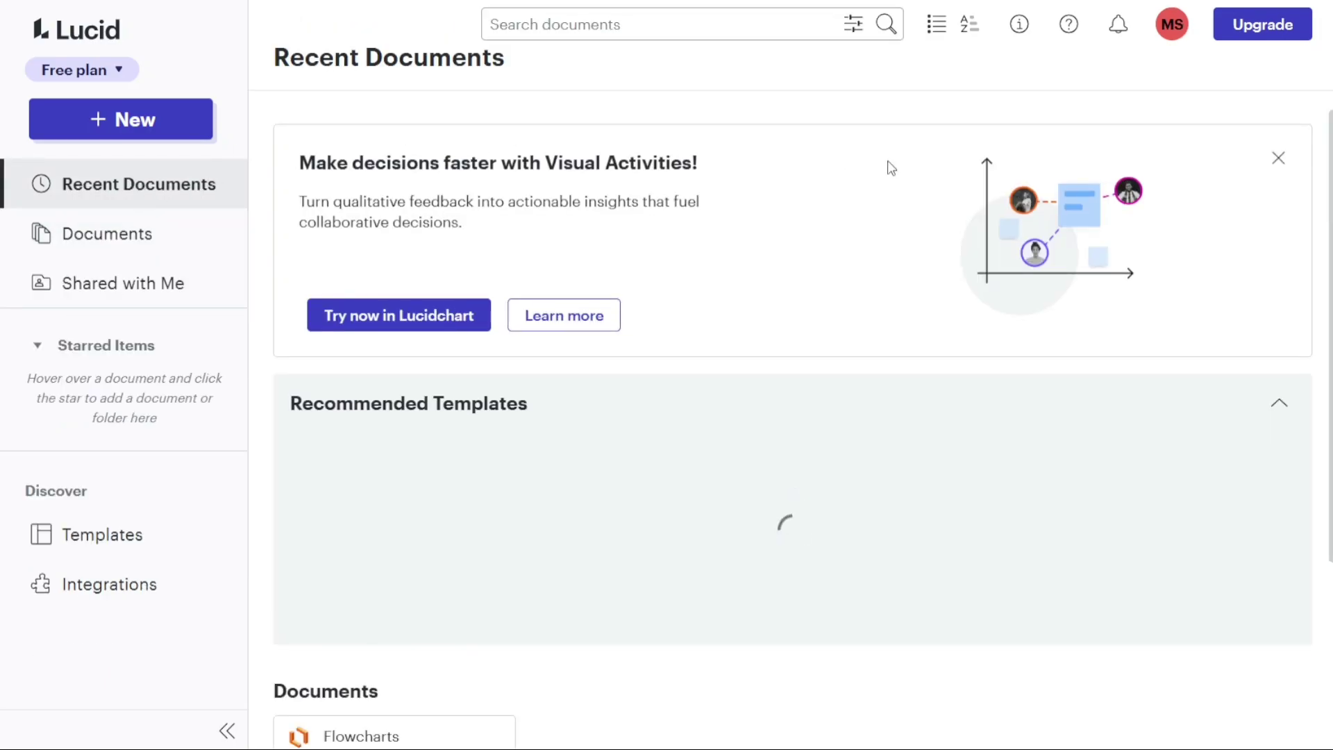
{"action": "left_click", "coordinate": [1277, 160]}
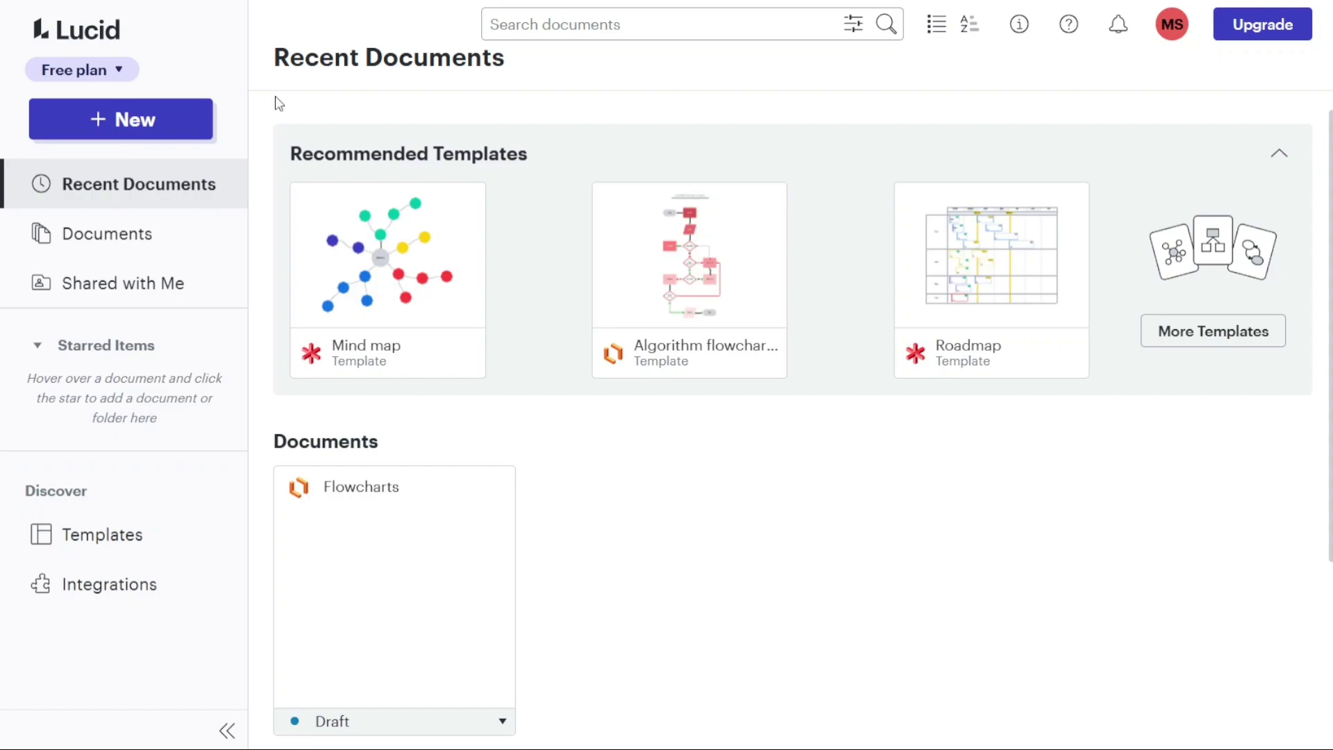
{"action": "left_click", "coordinate": [119, 72]}
{"action": "left_click", "coordinate": [119, 72]}
Review the Free plan details popup, then close it
{"action": "left_click", "coordinate": [123, 76]}
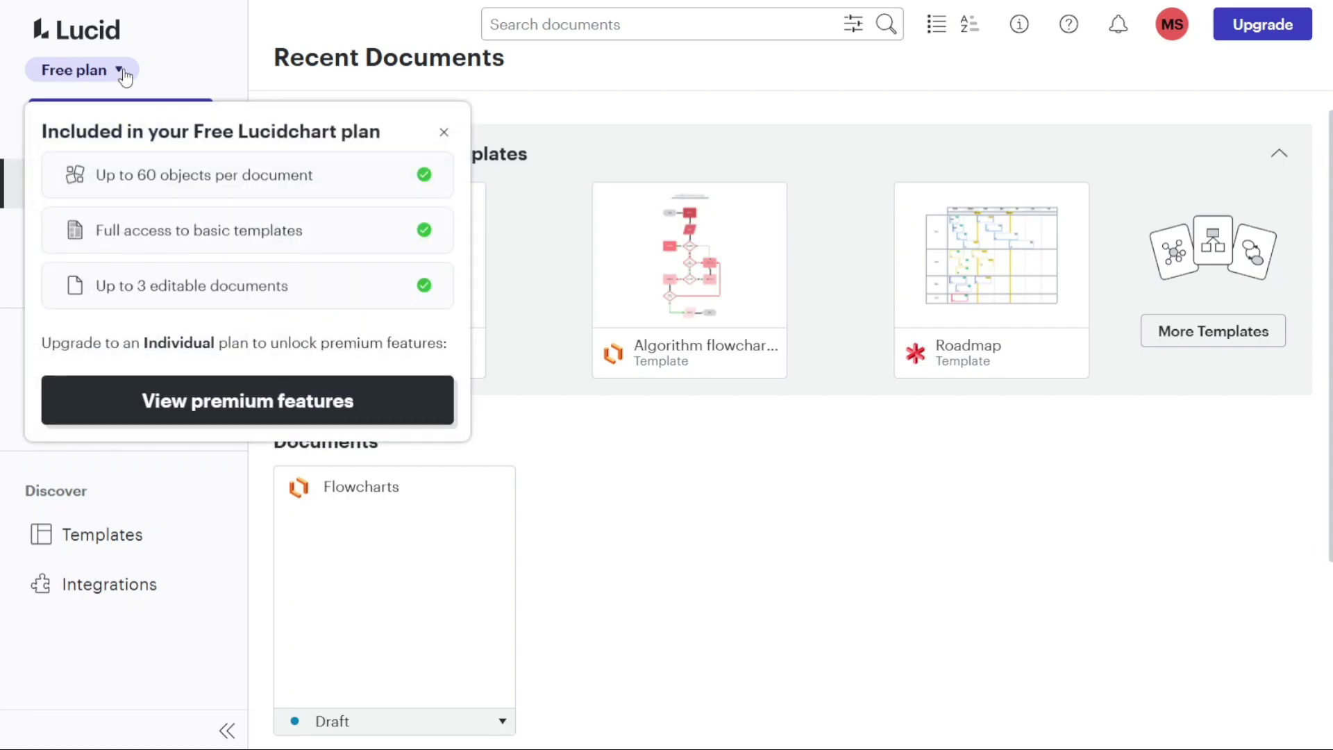
{"action": "left_click", "coordinate": [124, 77]}
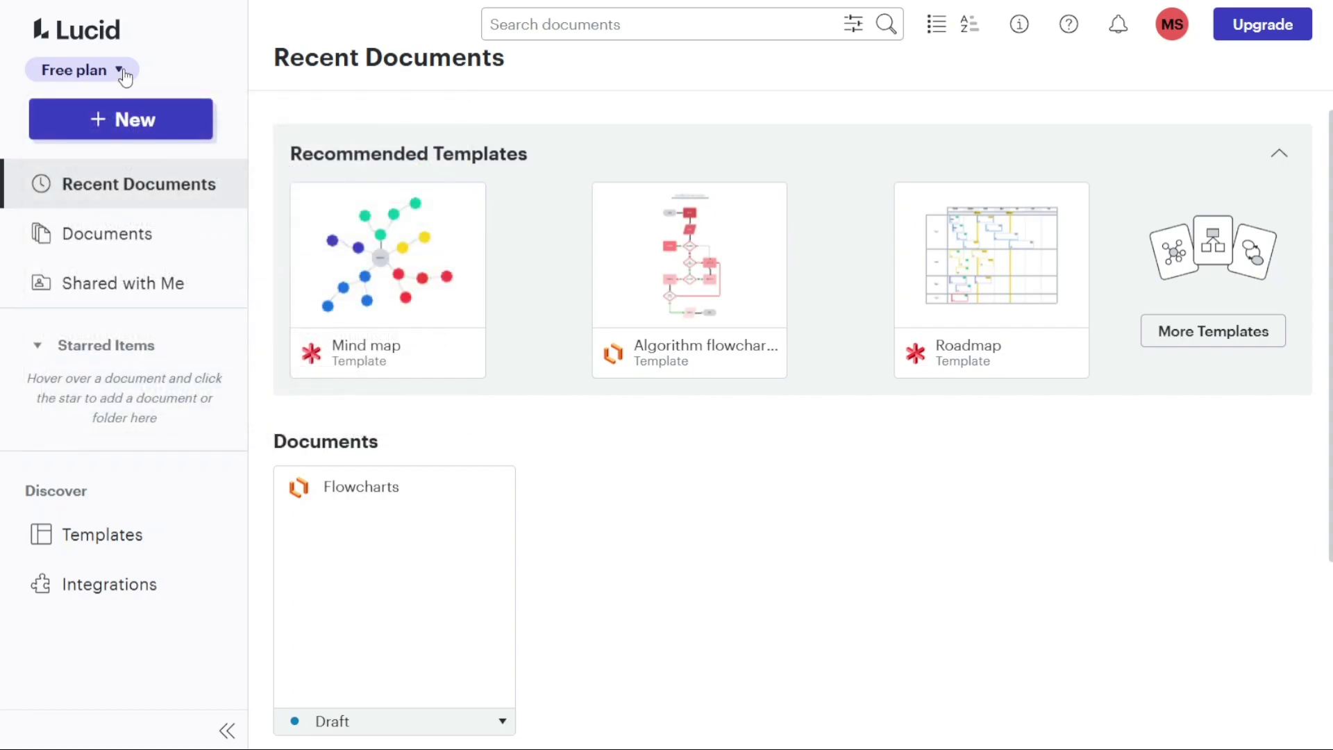
{"action": "left_click", "coordinate": [124, 77]}
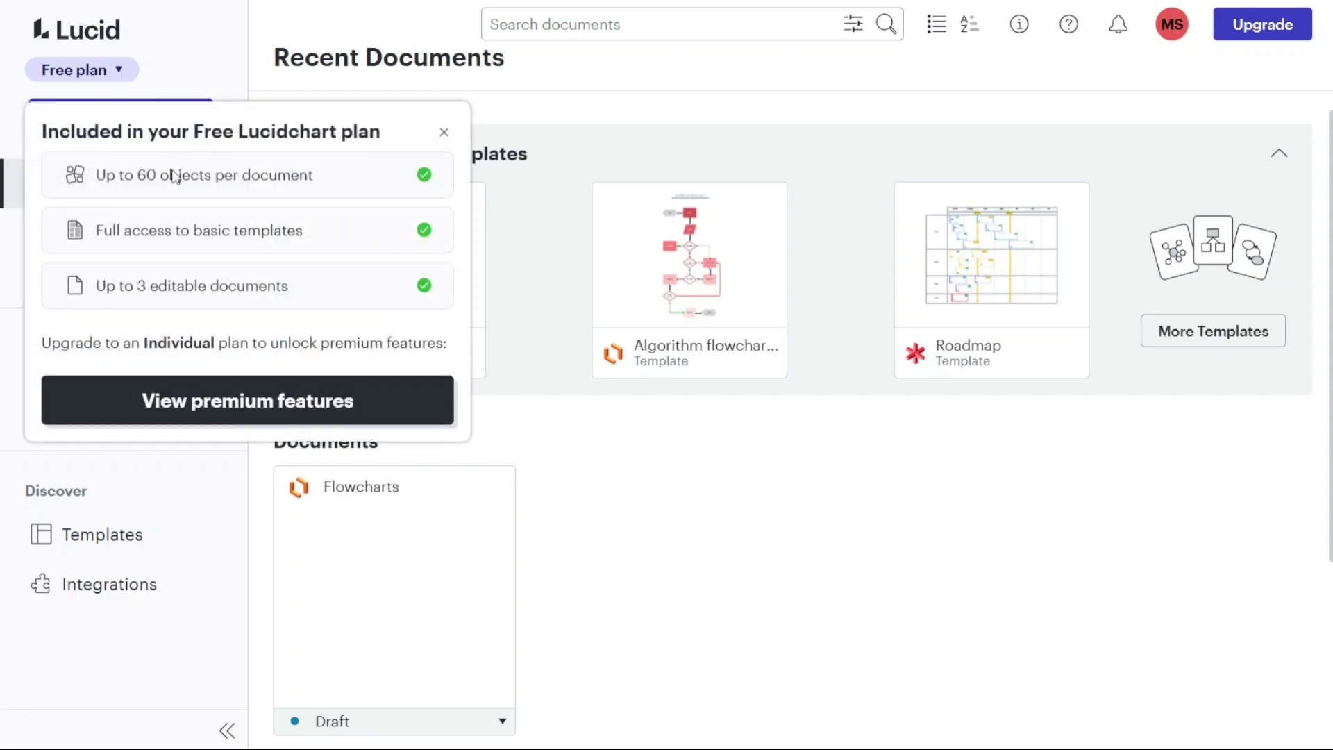
{"action": "left_click", "coordinate": [229, 75]}
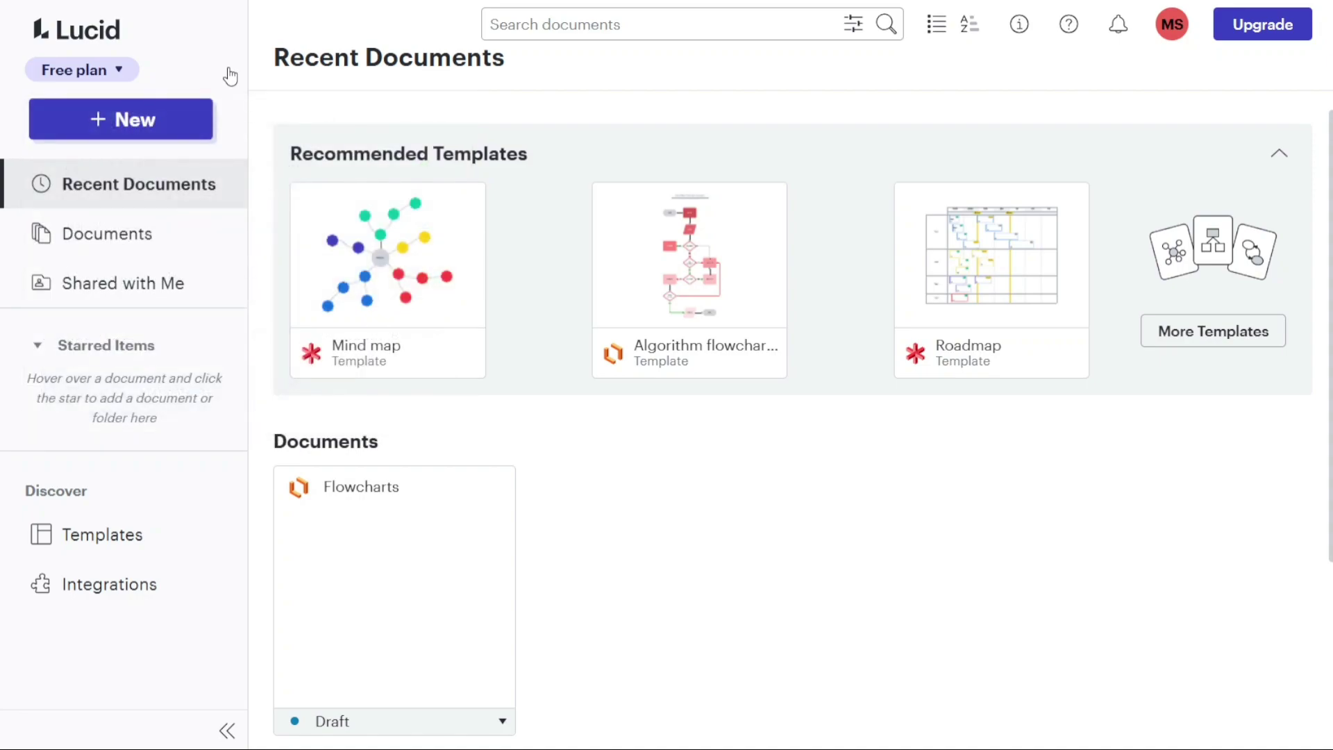
Look over the New menu's creation options, then close it
{"action": "left_click", "coordinate": [127, 122]}
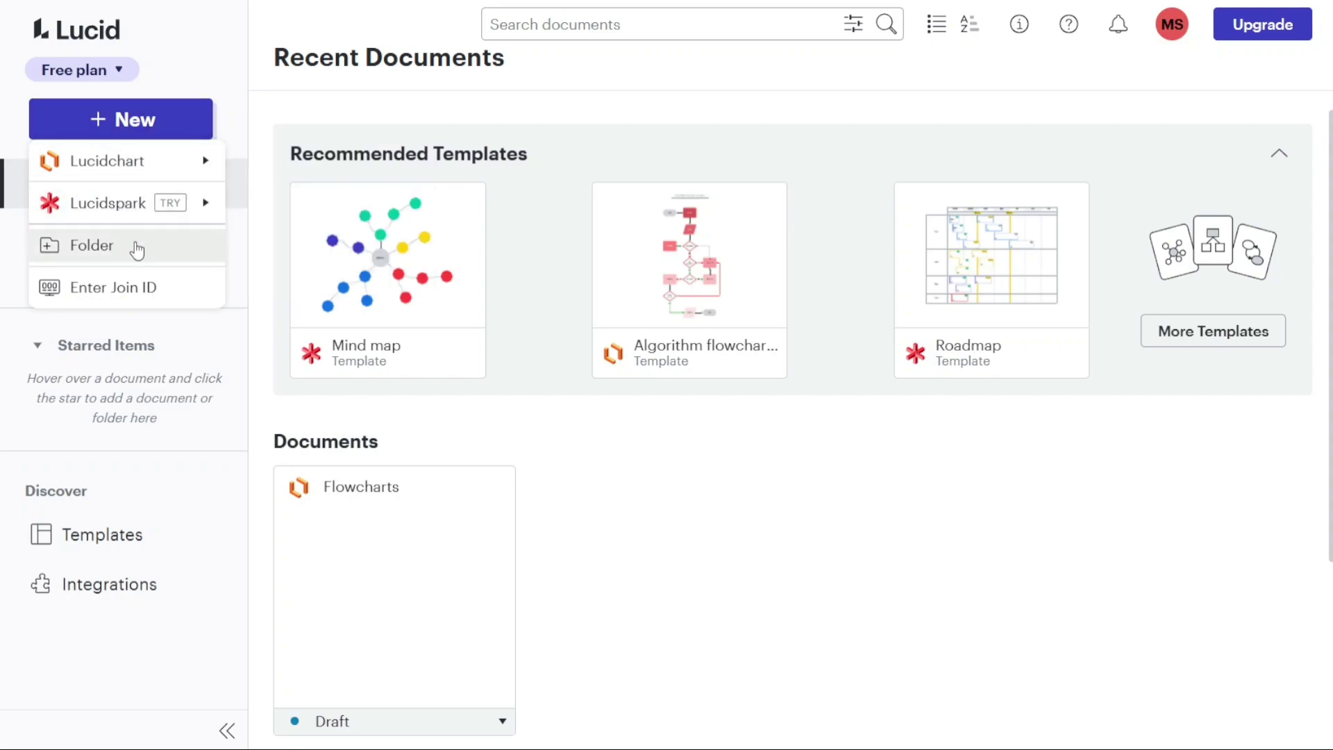
{"action": "mouse_move", "coordinate": [201, 203]}
{"action": "left_click", "coordinate": [250, 89]}
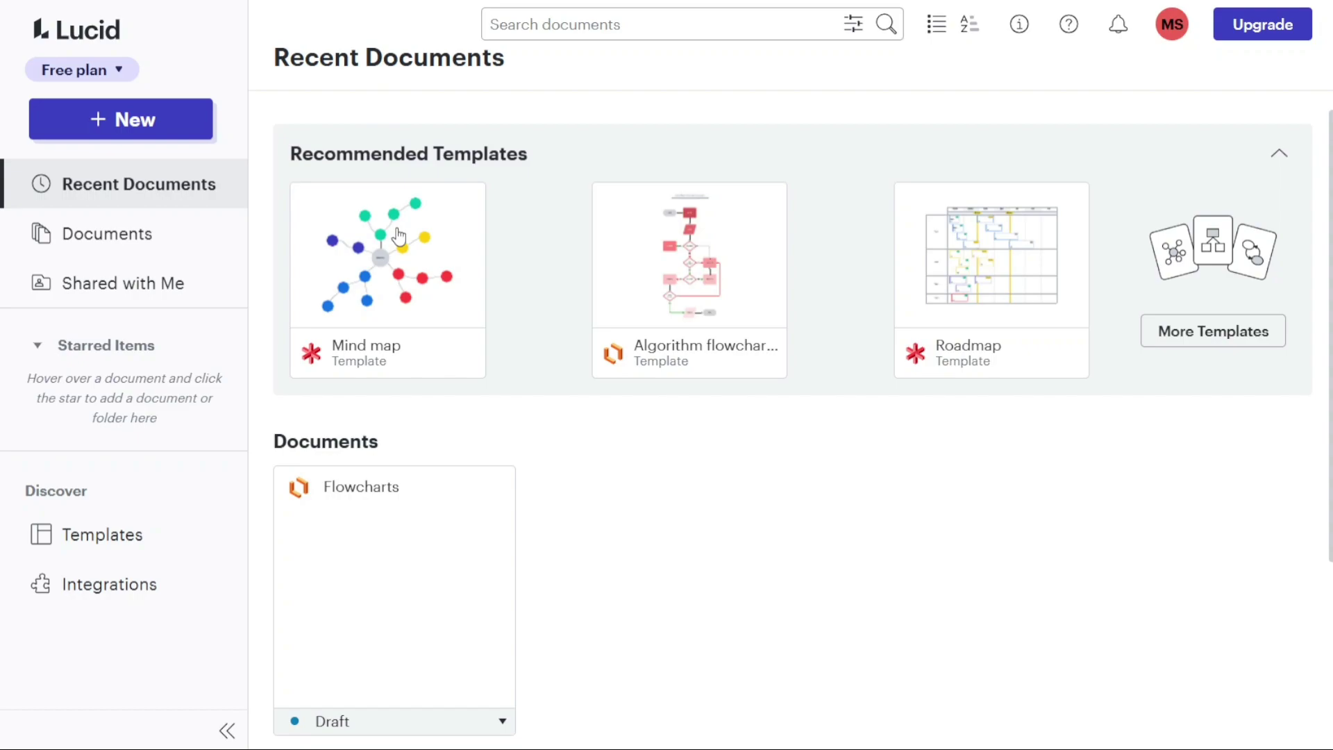
{"action": "mouse_move", "coordinate": [397, 538]}
Visit My Documents and Trash, then open the empty Shared with Me page
{"action": "left_click", "coordinate": [150, 239]}
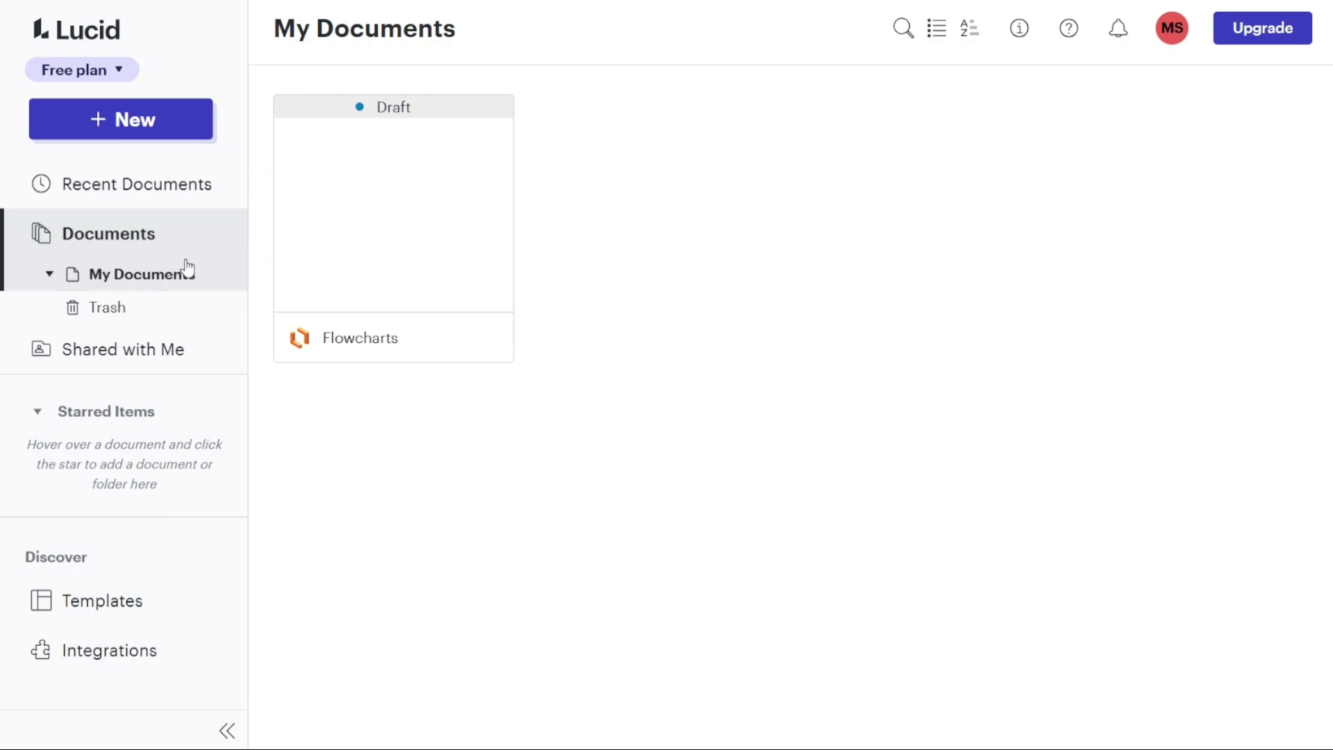
{"action": "left_click", "coordinate": [139, 307]}
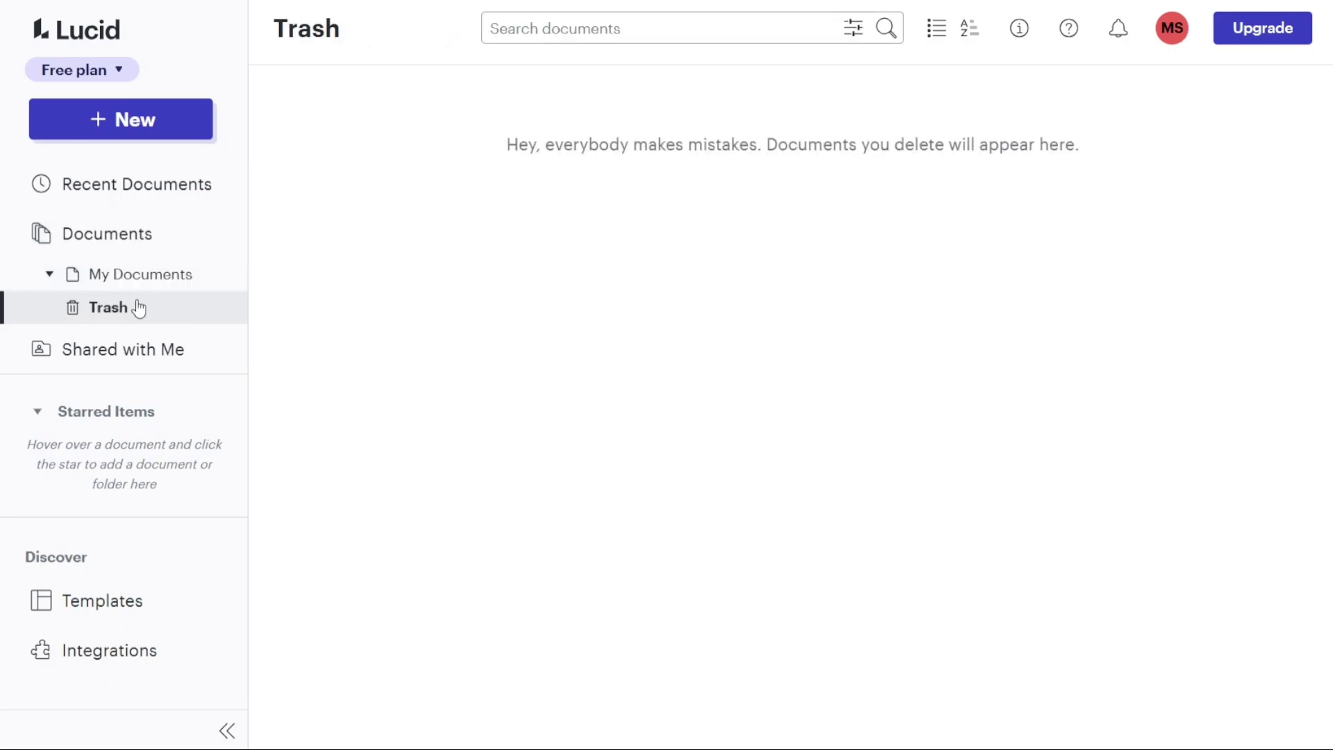
{"action": "left_click", "coordinate": [131, 356]}
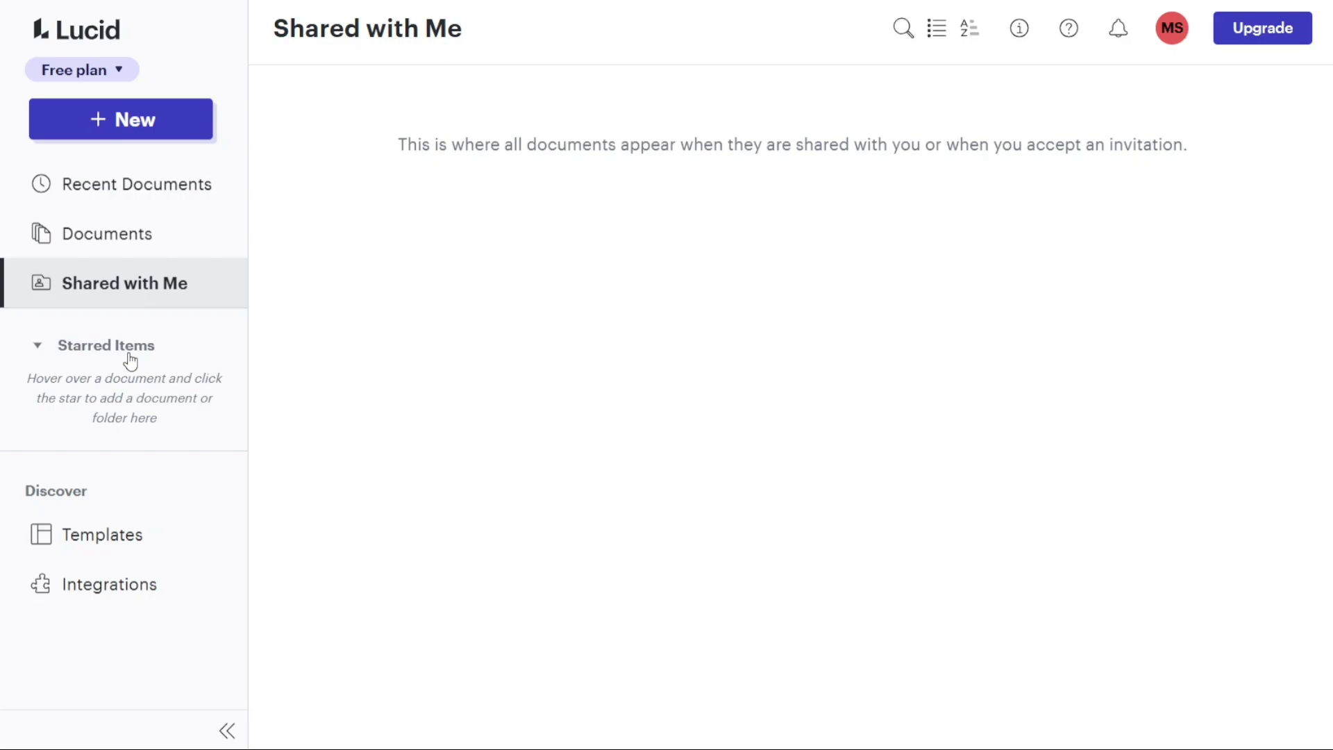
{"action": "left_click", "coordinate": [108, 349]}
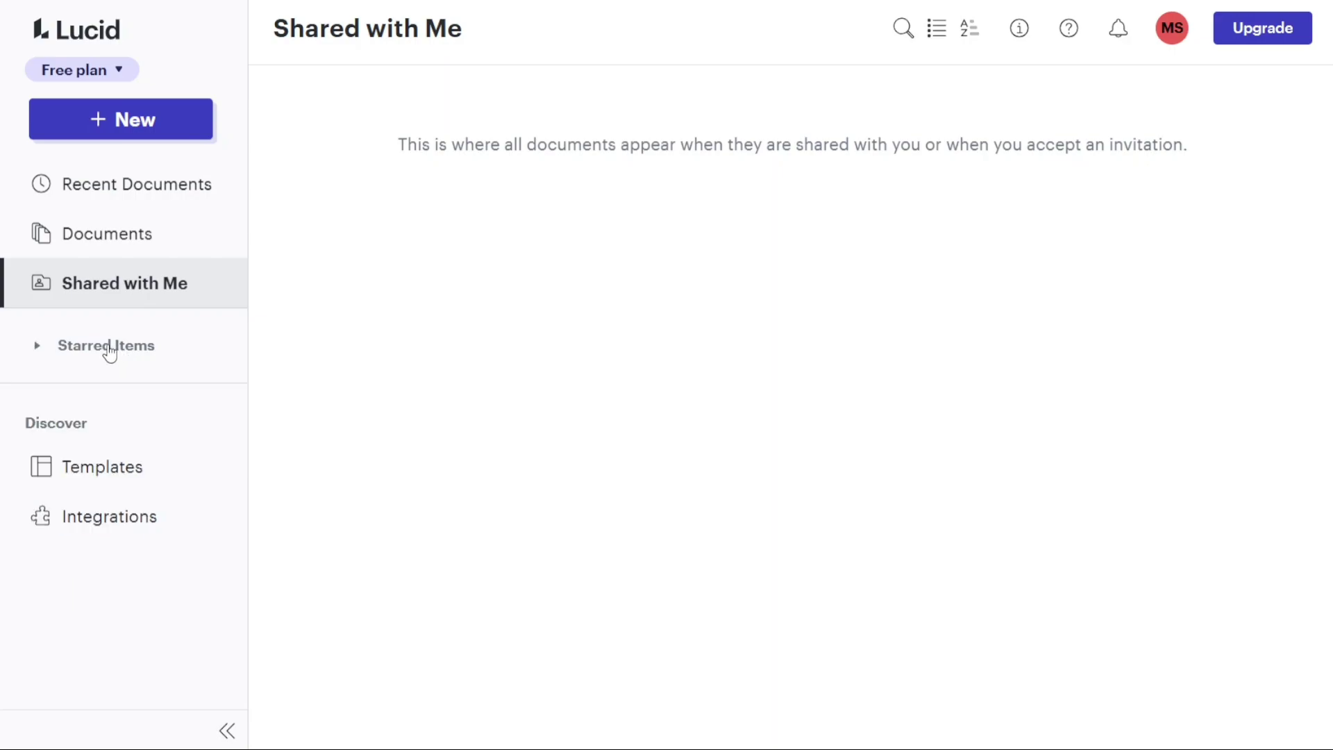
{"action": "left_click", "coordinate": [109, 349]}
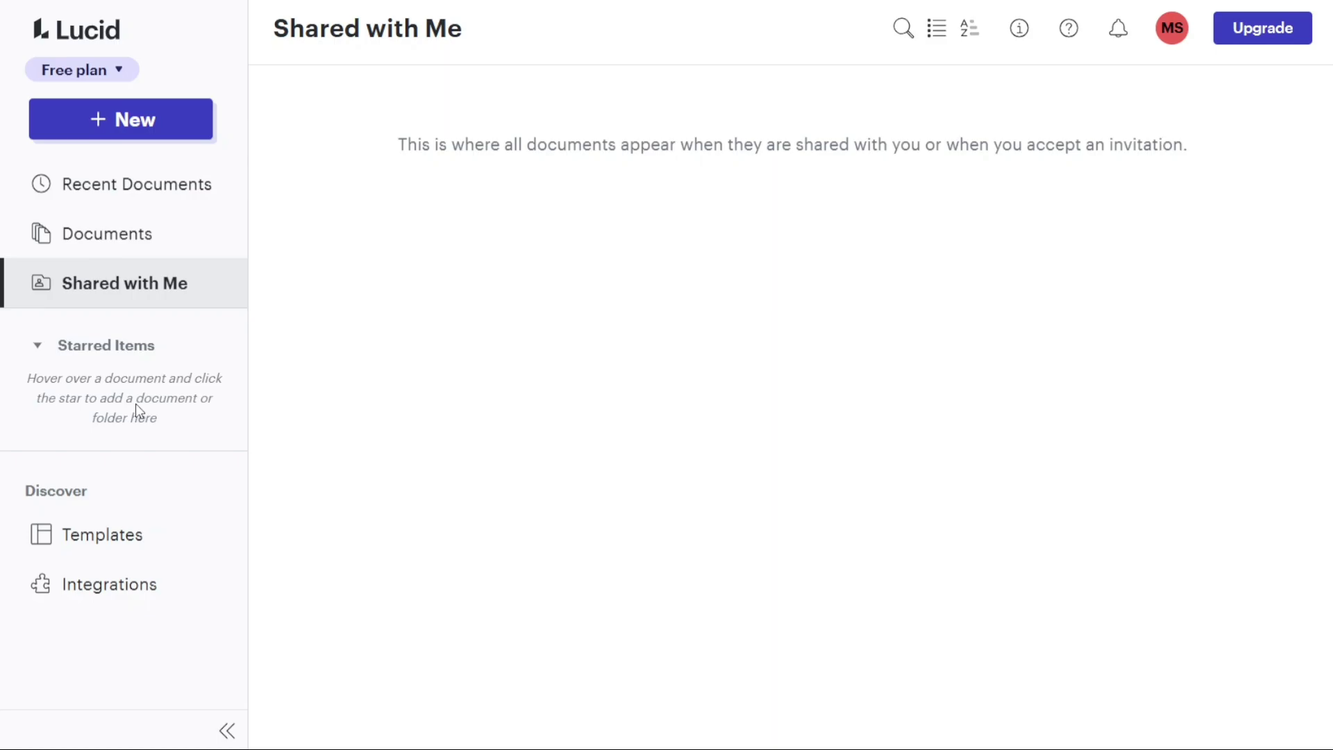
Browse the Project planning, Brainstorming and ideation, and Popular template categories
{"action": "left_click", "coordinate": [119, 533]}
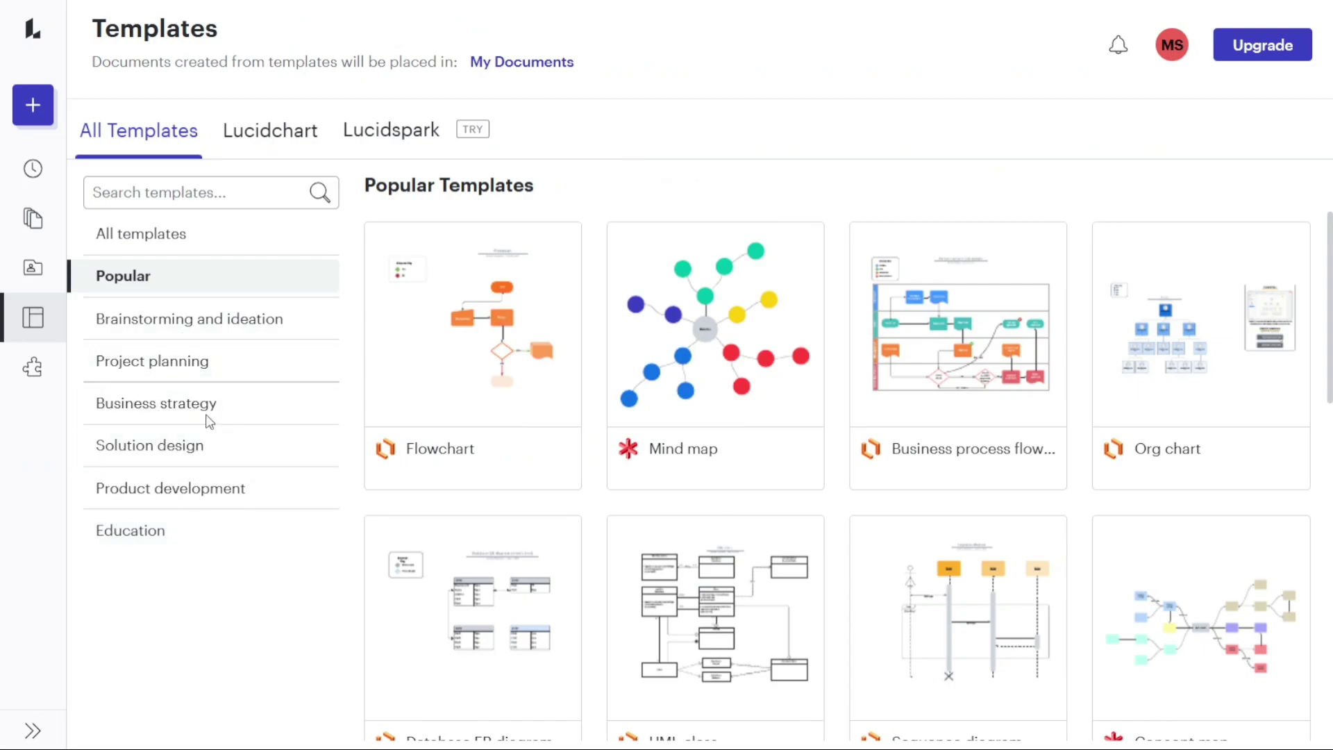
{"action": "left_click", "coordinate": [182, 366]}
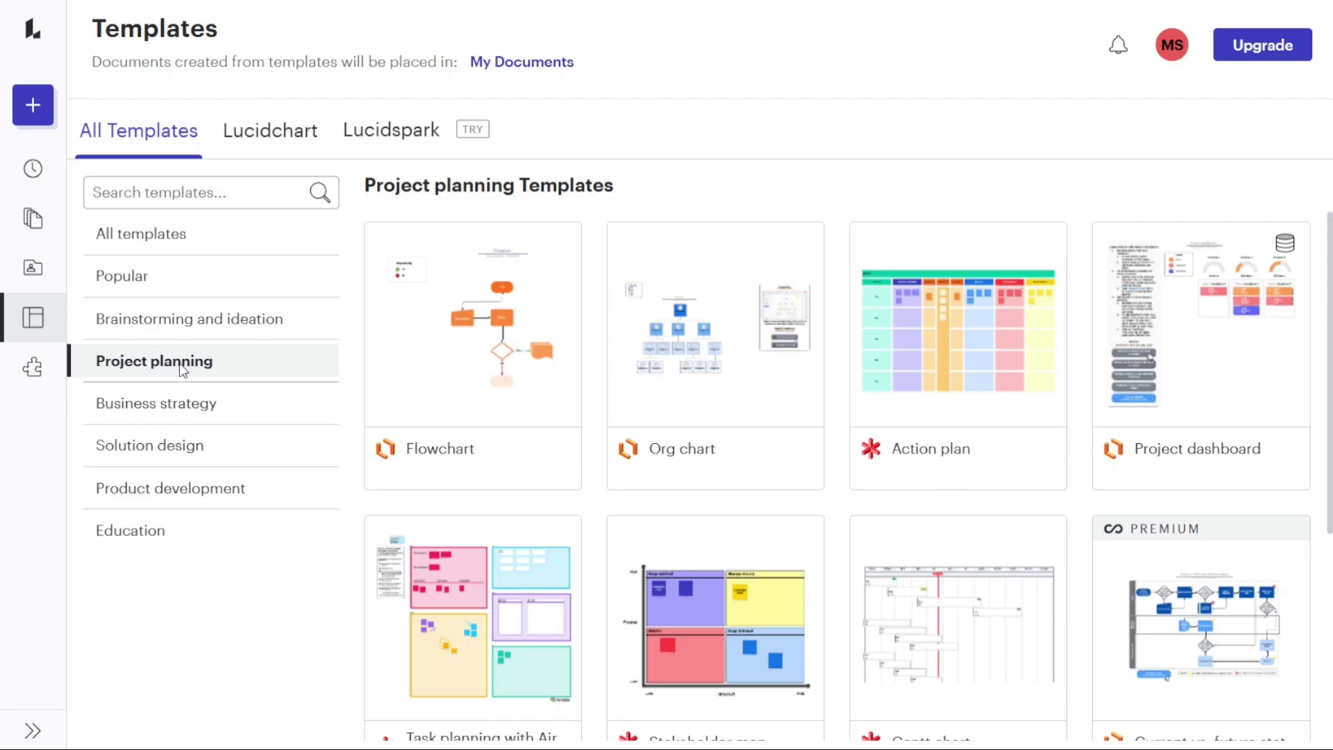
{"action": "left_click", "coordinate": [181, 320]}
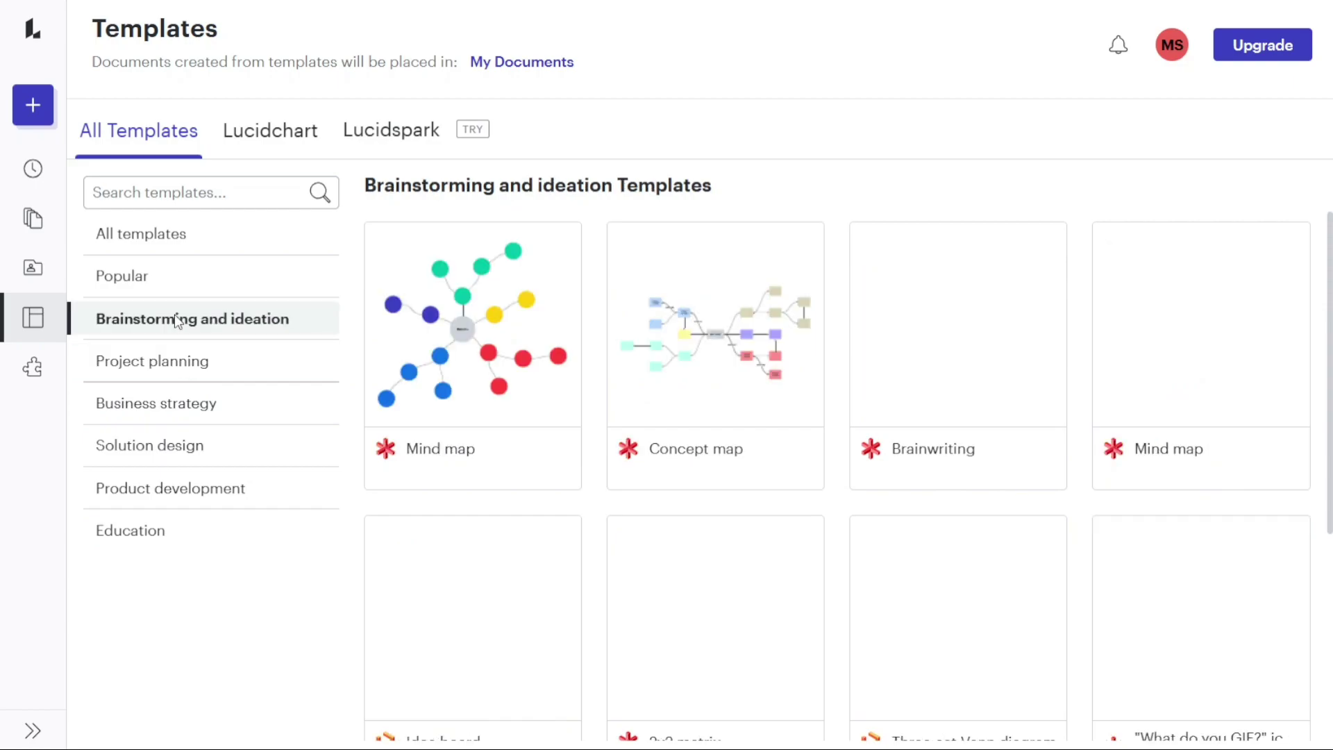
{"action": "left_click", "coordinate": [125, 288]}
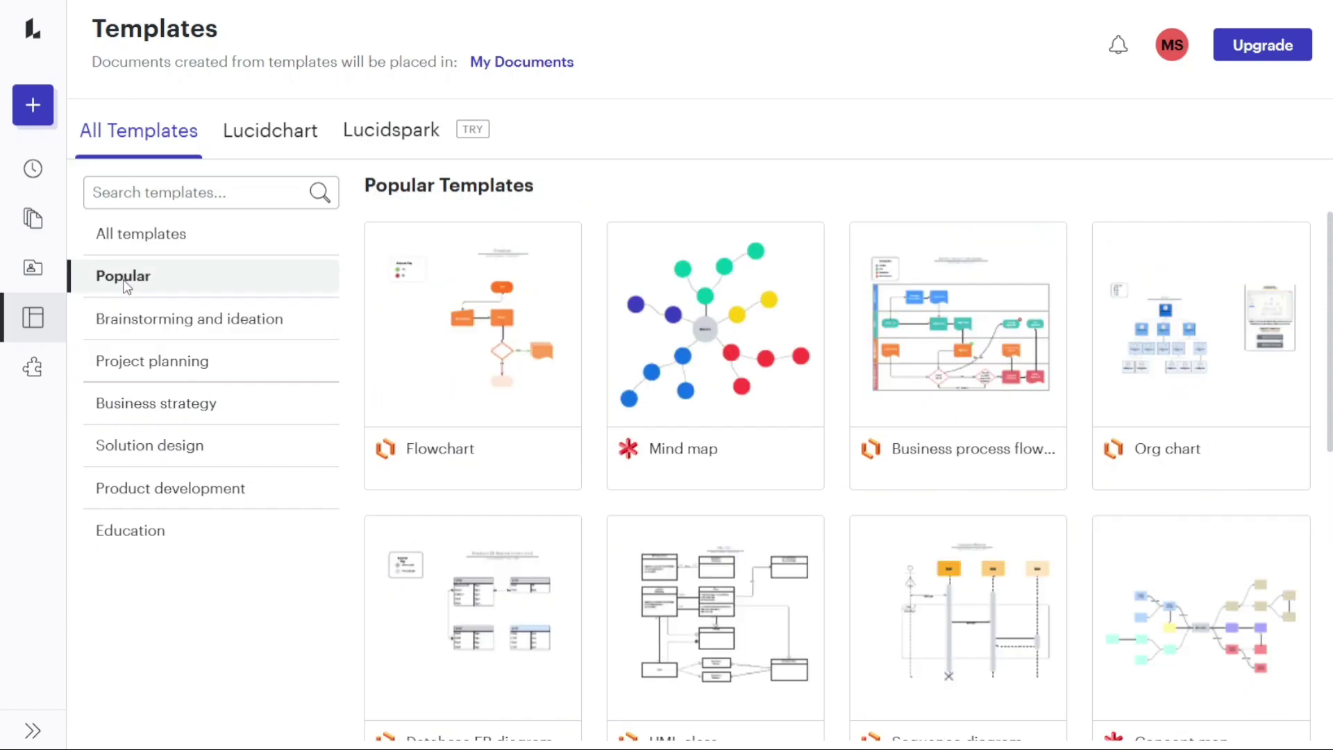
Open the Integrations marketplace and scroll through the featured integrations
{"action": "left_click", "coordinate": [32, 370]}
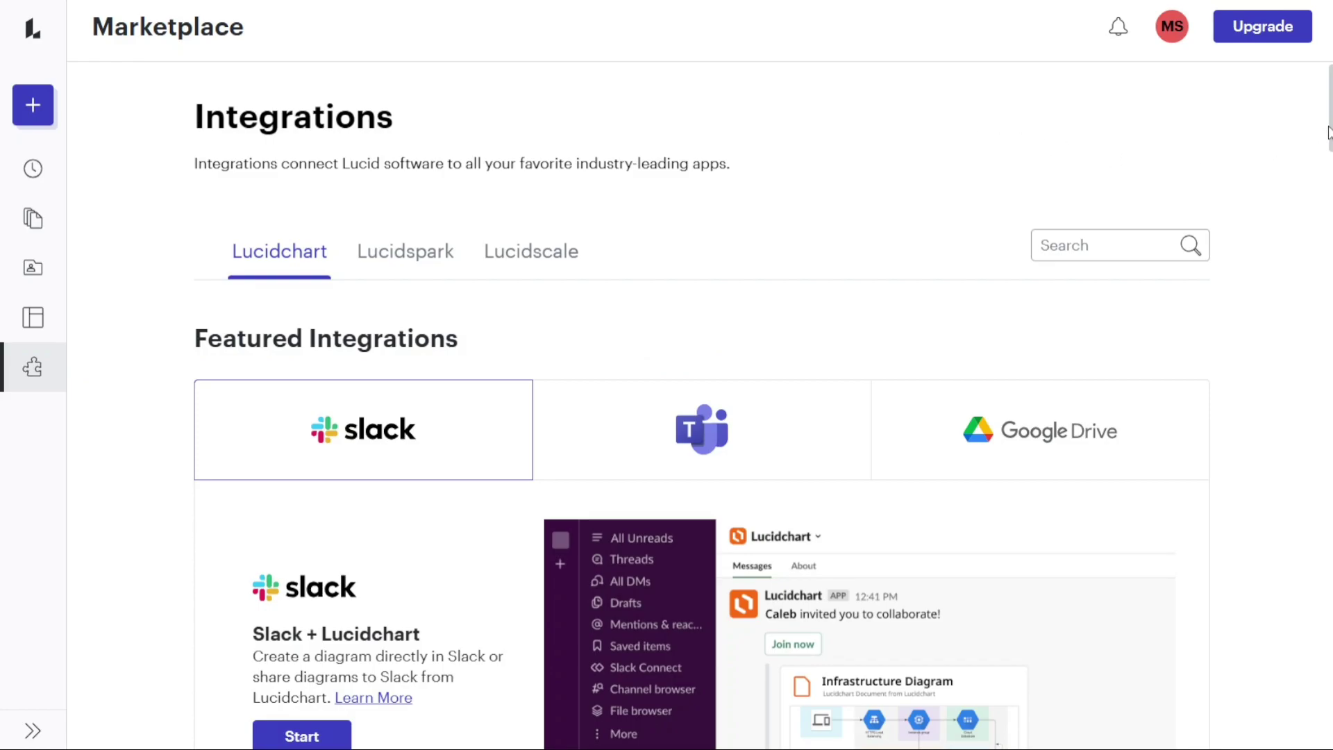
{"action": "left_click_drag", "start_coordinate": [1328, 153], "coordinate": [1288, 407]}
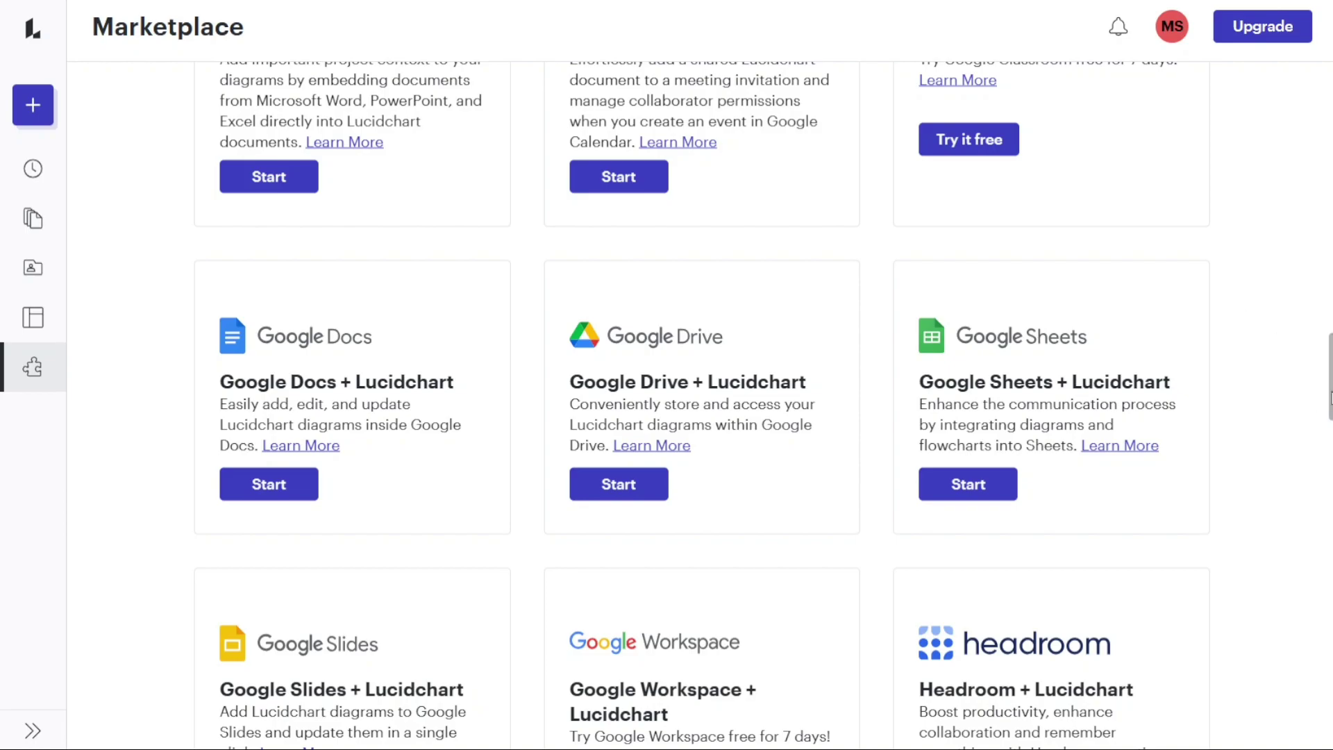
{"action": "left_click_drag", "start_coordinate": [1330, 397], "coordinate": [1309, 83]}
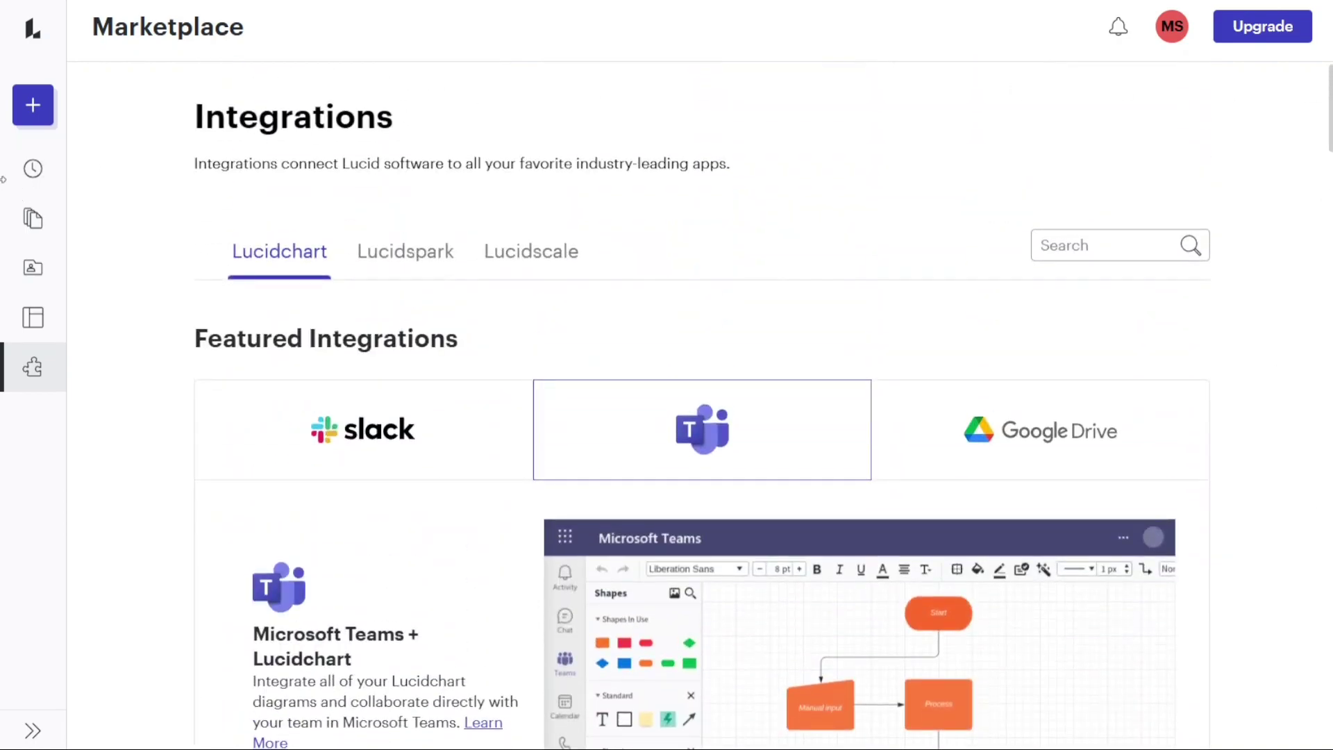
Return to Recent Documents and look at the sort options and details panel
{"action": "left_click", "coordinate": [33, 219]}
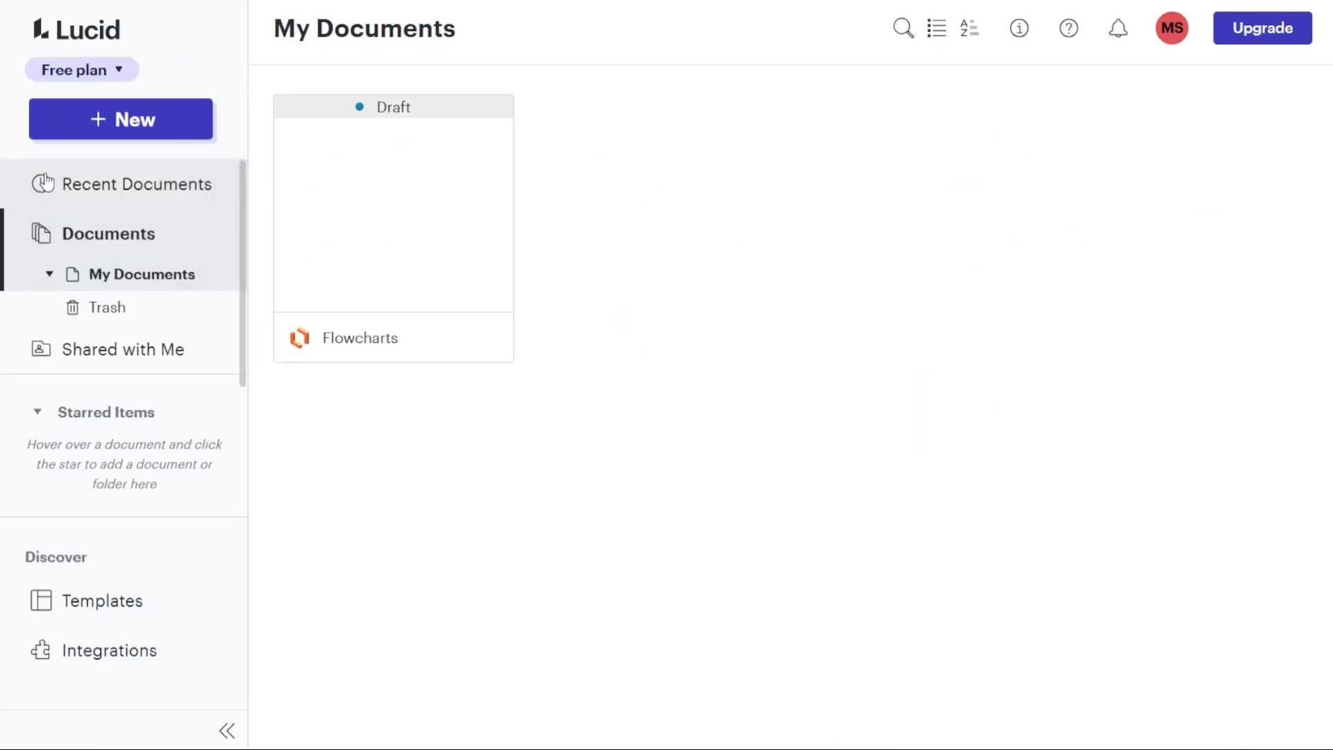
{"action": "left_click", "coordinate": [45, 182]}
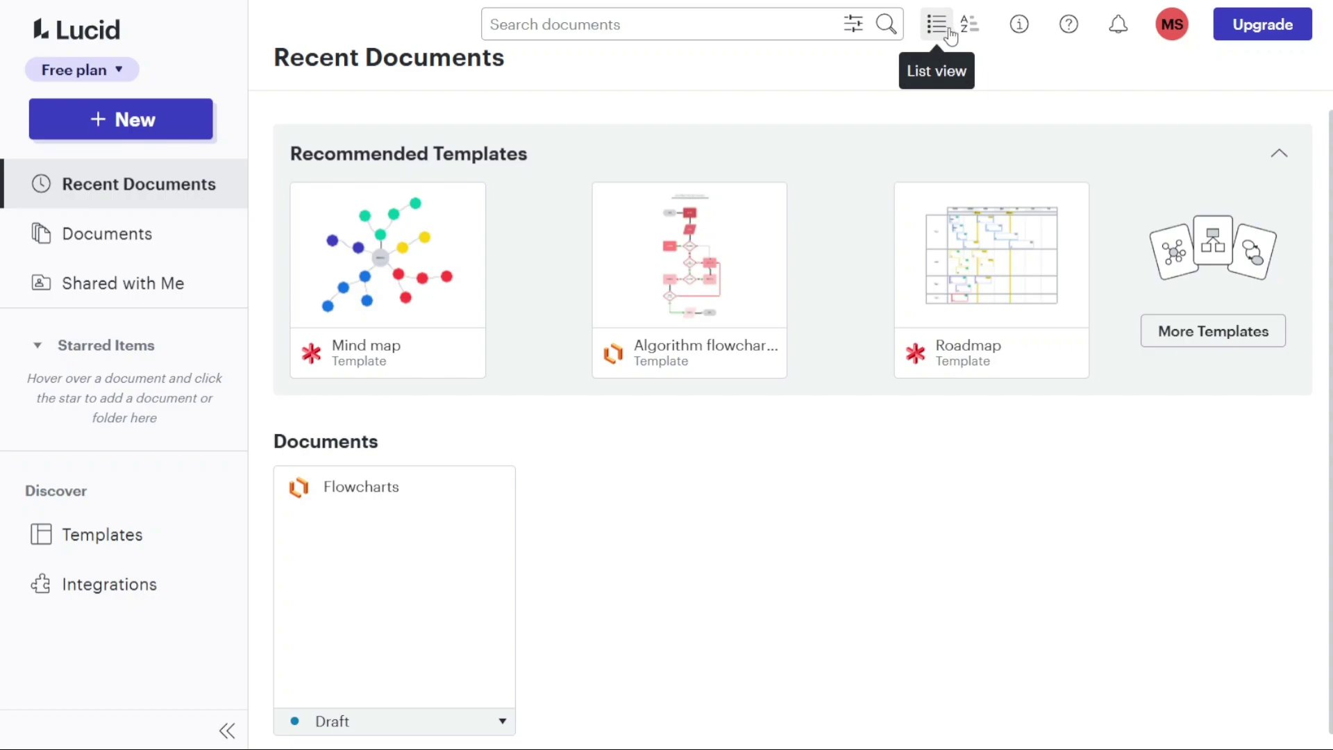
{"action": "left_click", "coordinate": [969, 31]}
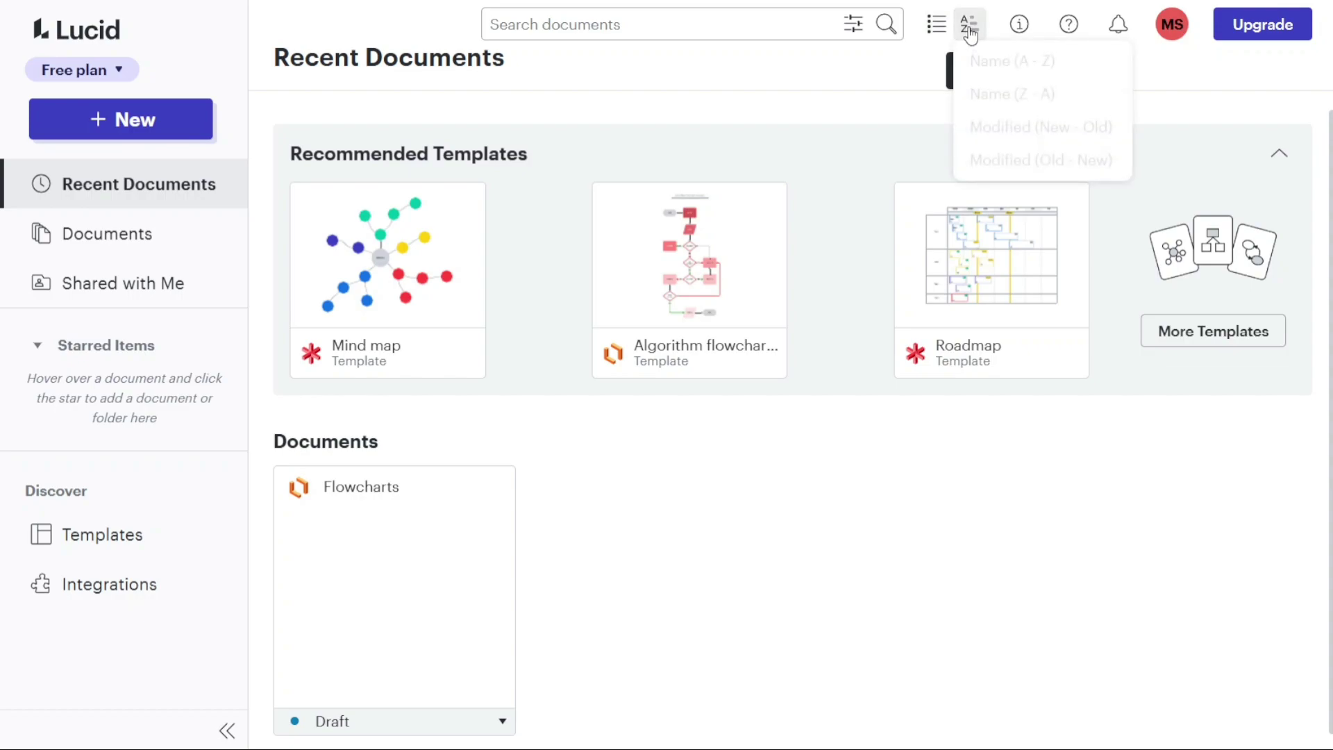
{"action": "left_click", "coordinate": [1014, 26]}
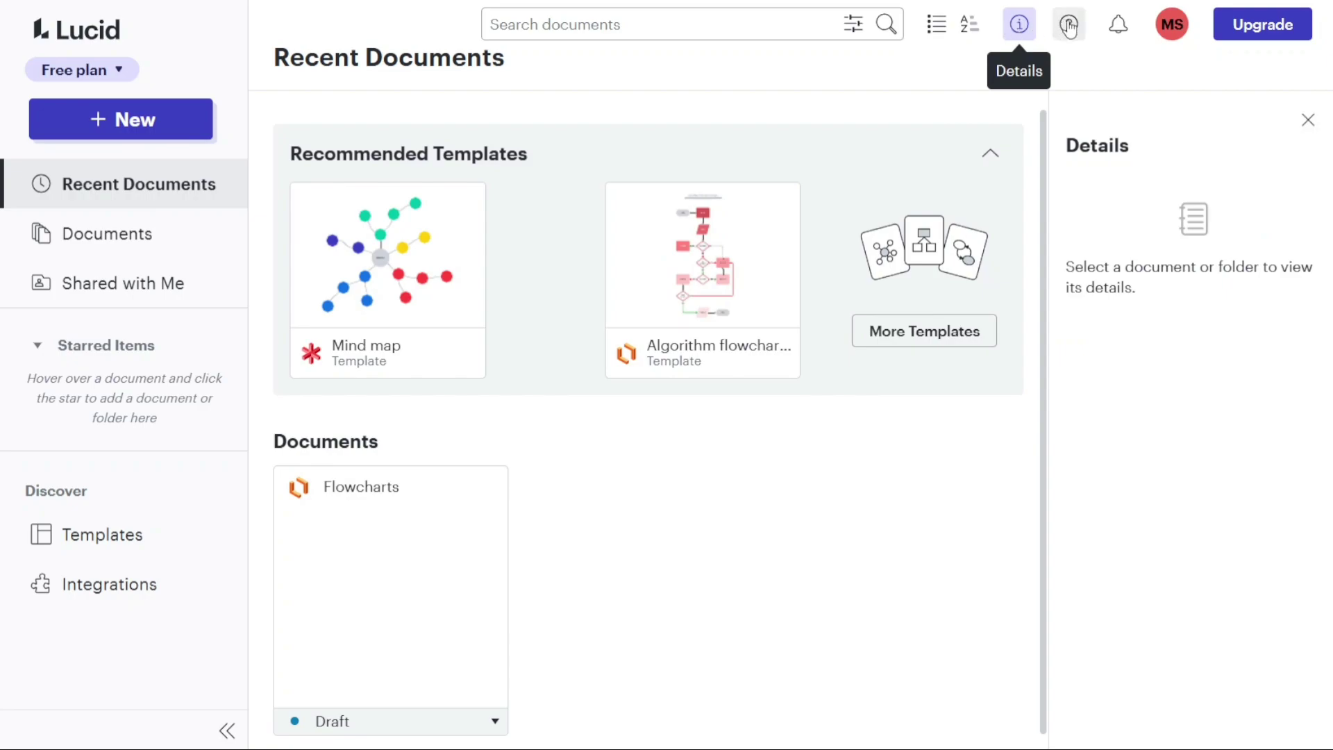
{"action": "left_click", "coordinate": [1307, 122]}
Check the account menu, then bring up the + New dropdown
{"action": "left_click", "coordinate": [1183, 36]}
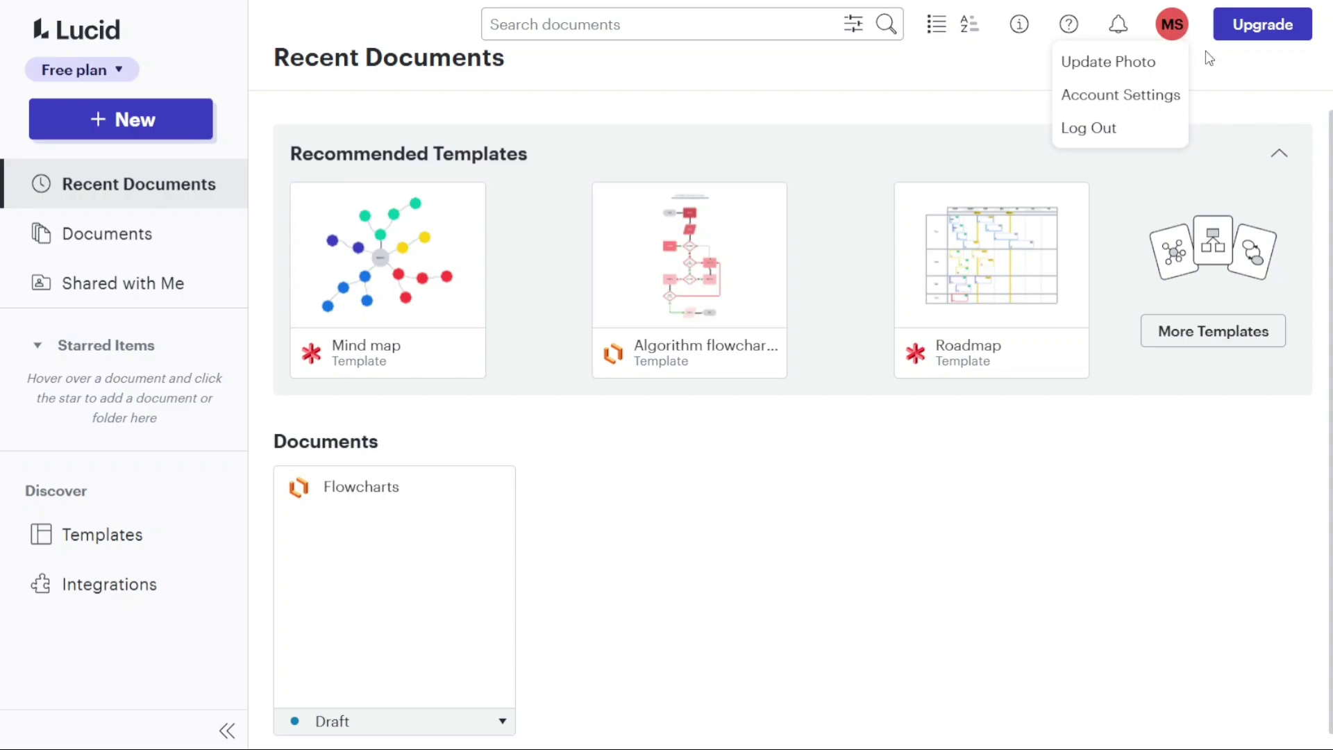
{"action": "left_click", "coordinate": [1226, 73]}
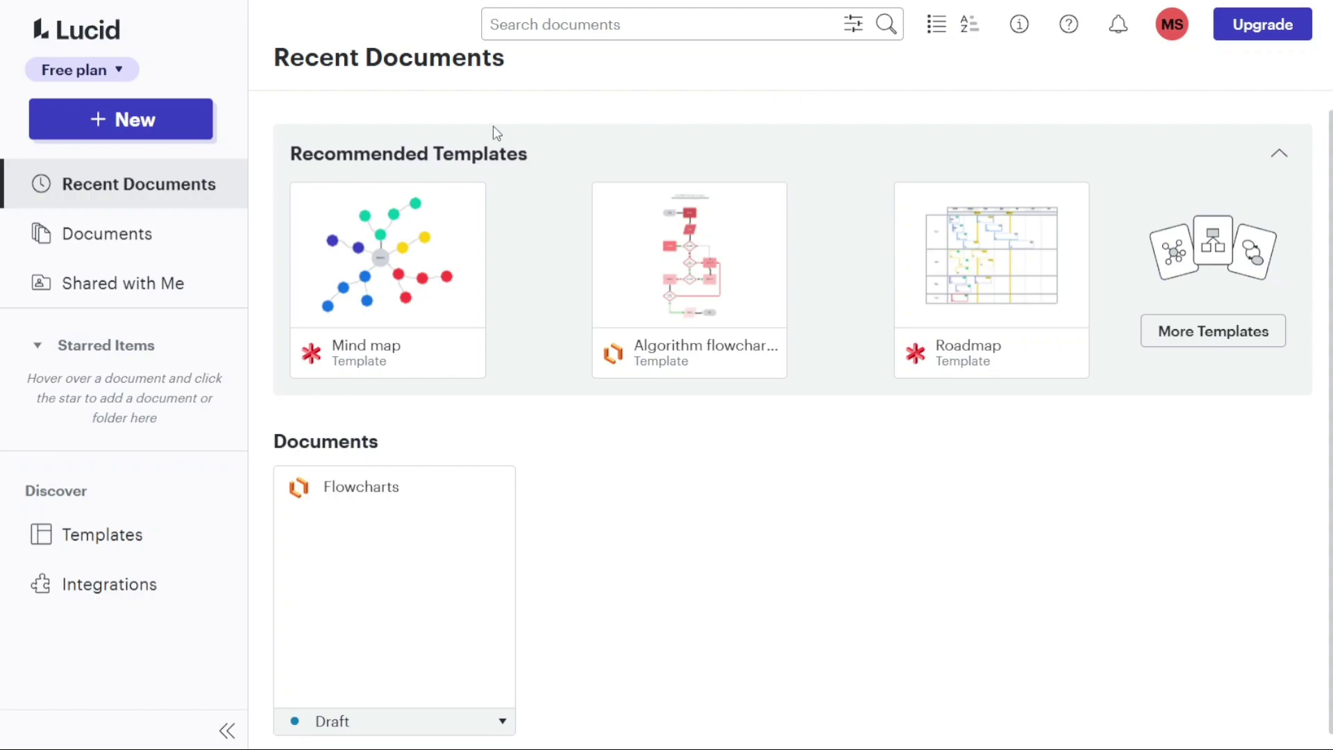
{"action": "left_click", "coordinate": [142, 132]}
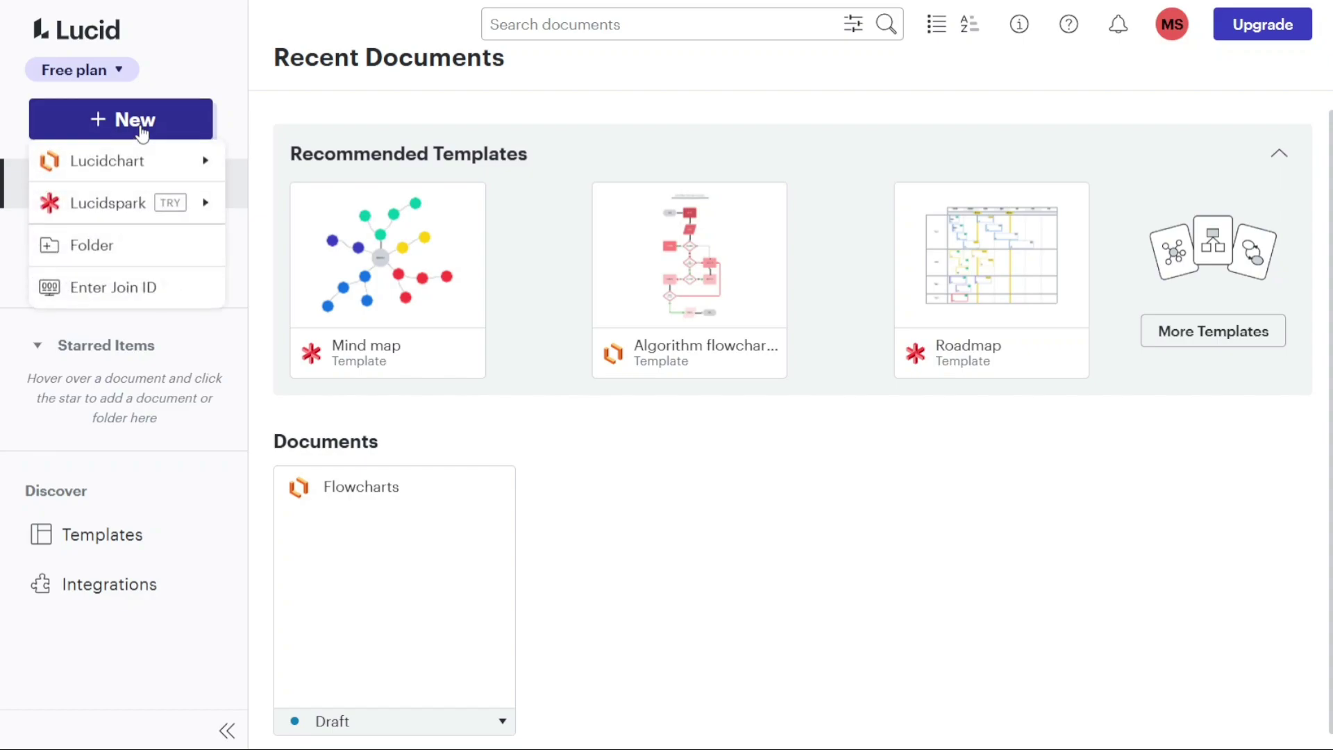
Try a Terminator shape on a blank Lucidchart canvas, then delete it
{"action": "mouse_move", "coordinate": [147, 161]}
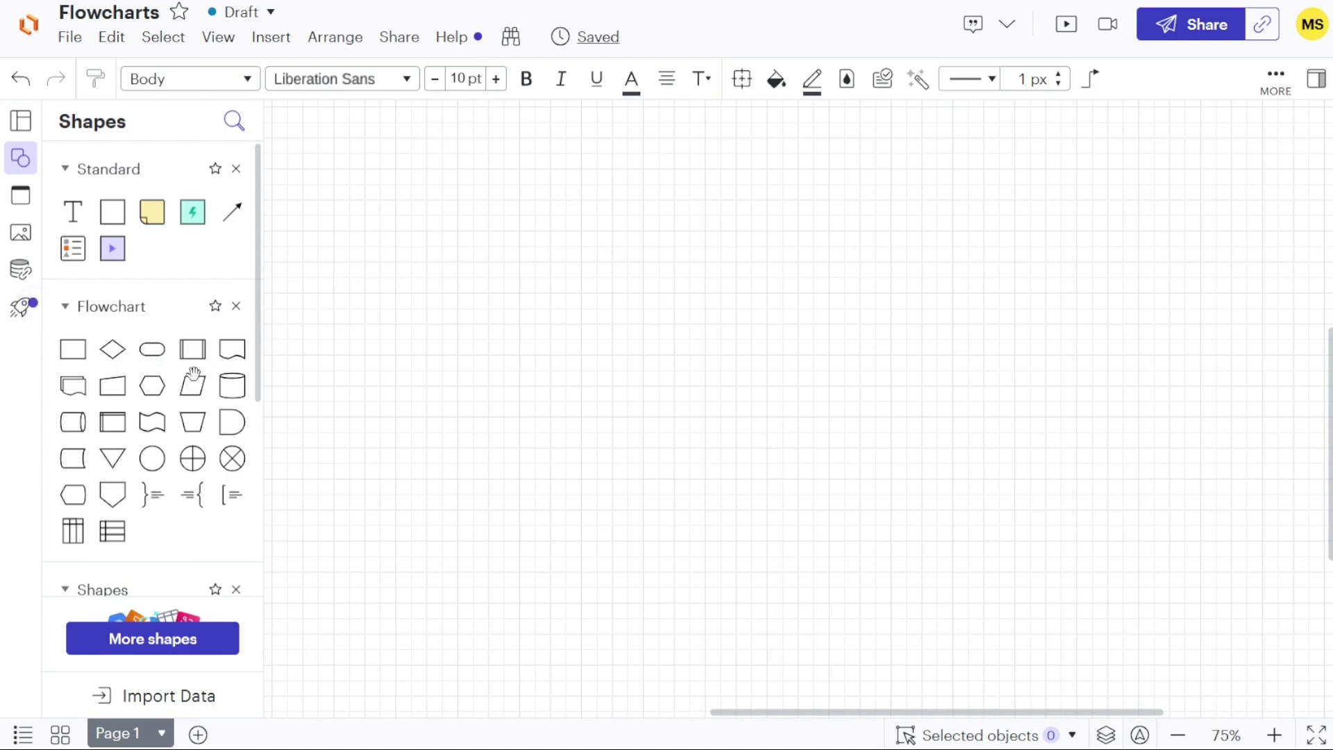
{"action": "mouse_move", "coordinate": [148, 368]}
{"action": "left_click_drag", "start_coordinate": [152, 349], "coordinate": [396, 295]}
{"action": "key", "text": "Delete"}
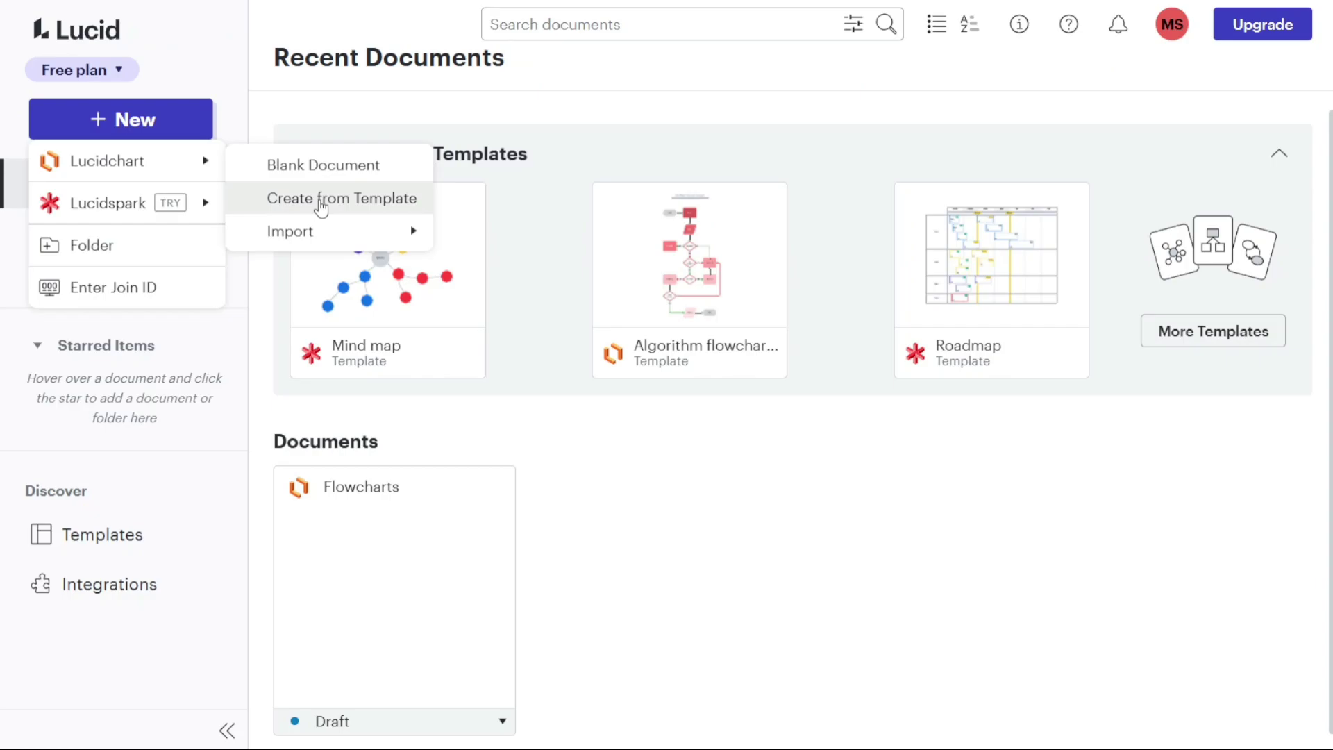
Open the template gallery and scroll through the recommended templates
{"action": "left_click", "coordinate": [321, 199]}
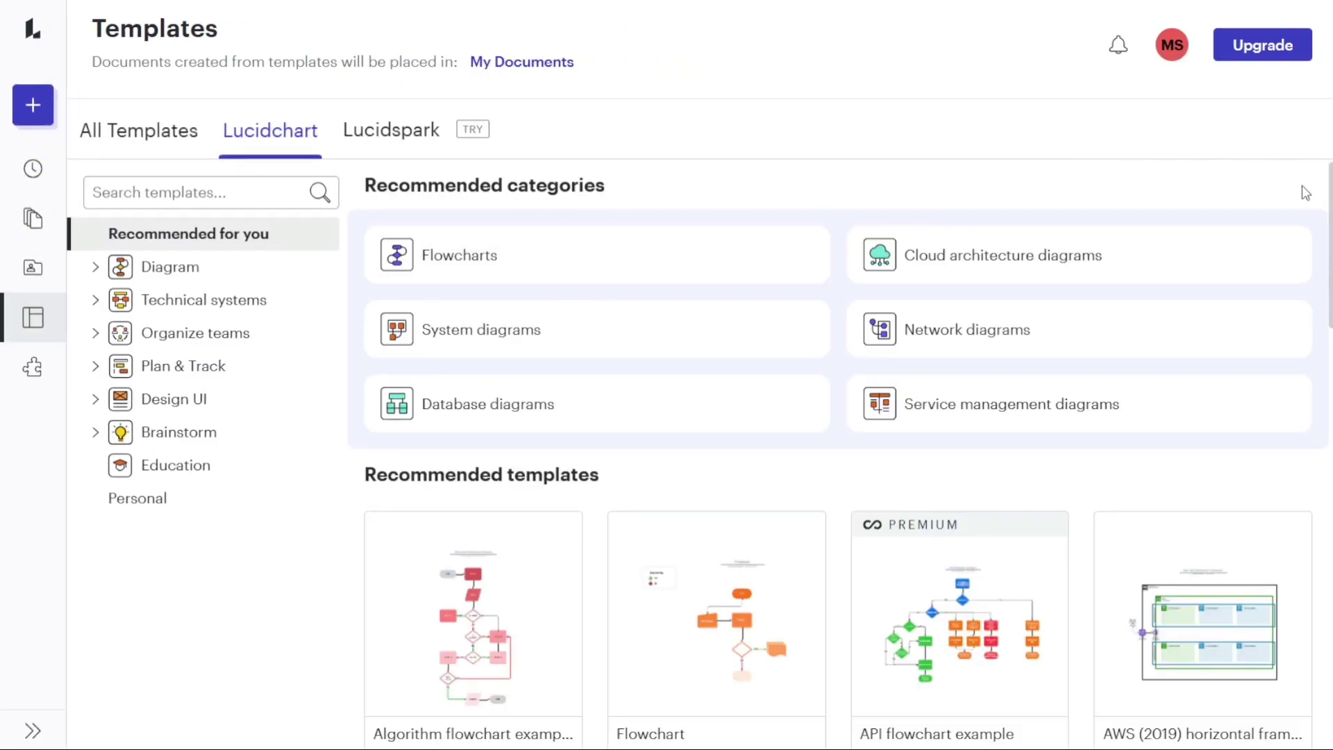
{"action": "scroll", "coordinate": [1180, 204], "scroll_direction": "down", "scroll_amount": 2}
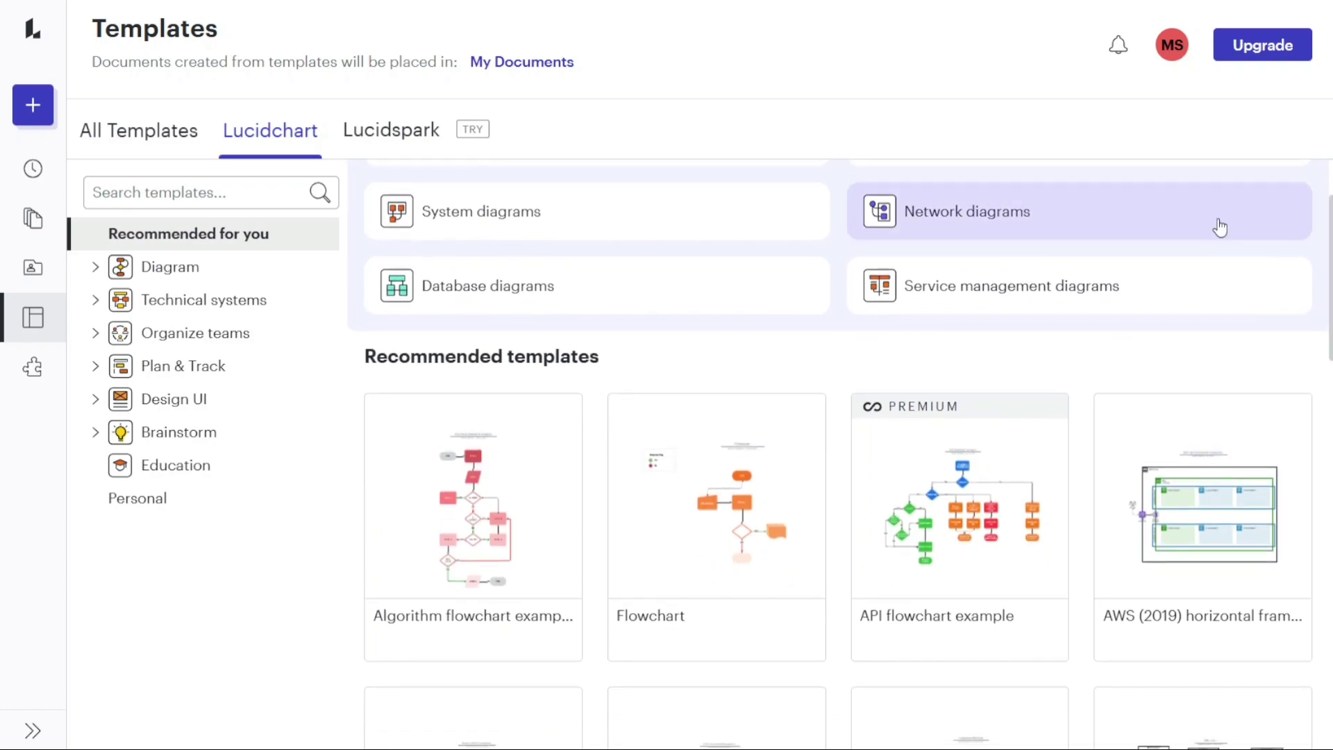
{"action": "left_click", "coordinate": [33, 105]}
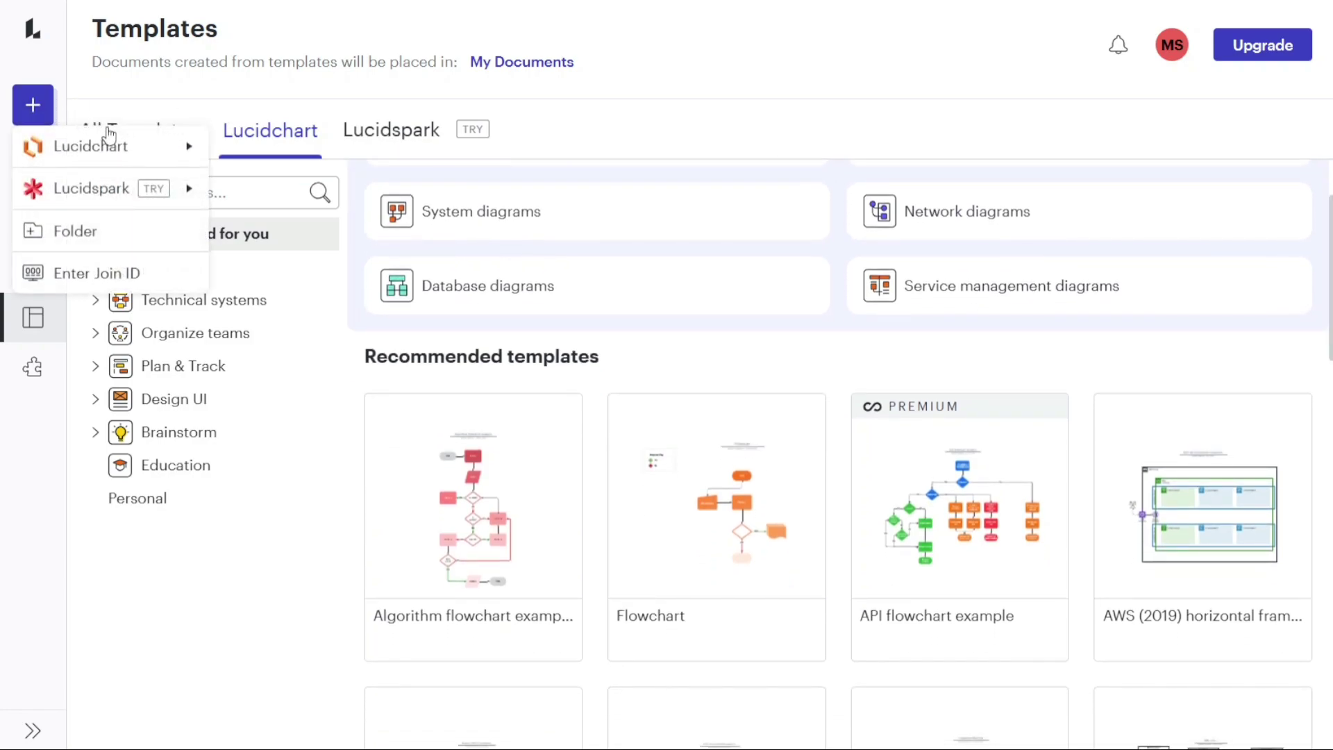
{"action": "mouse_move", "coordinate": [210, 152]}
{"action": "mouse_move", "coordinate": [324, 219]}
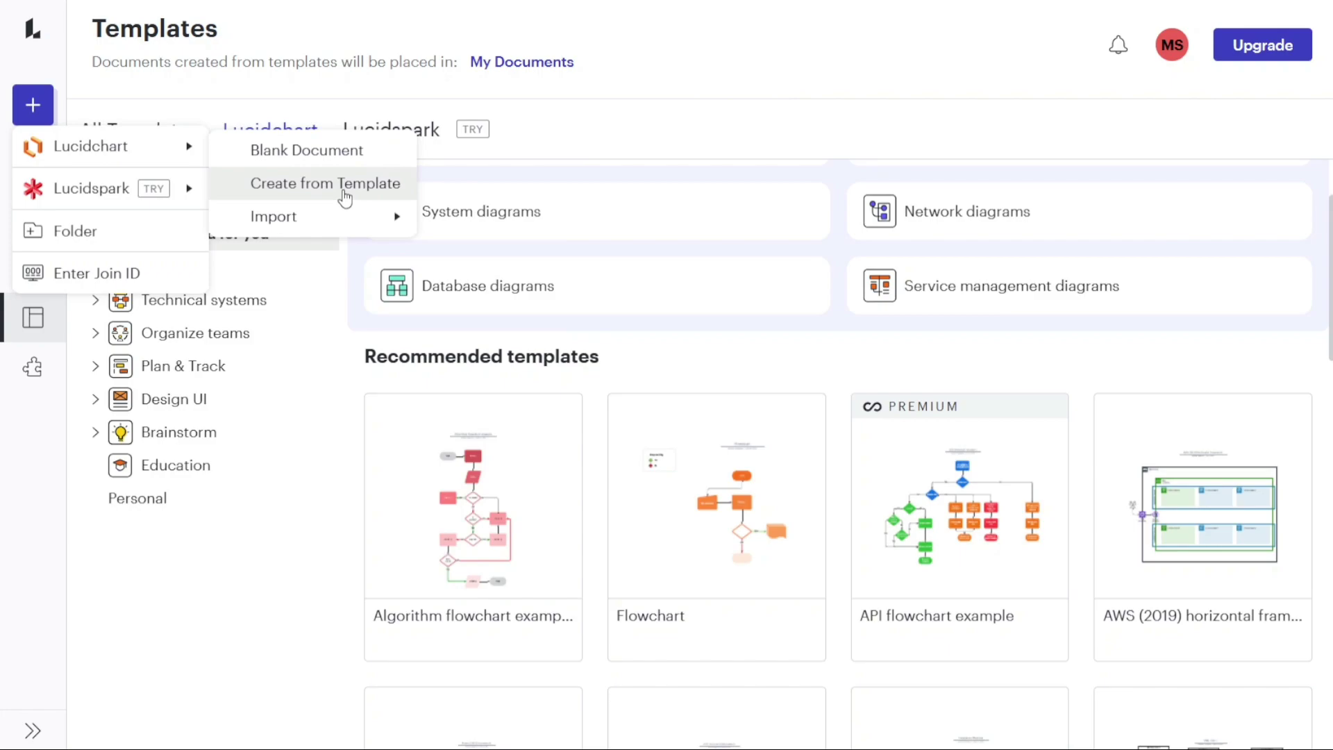
{"action": "left_click", "coordinate": [347, 196]}
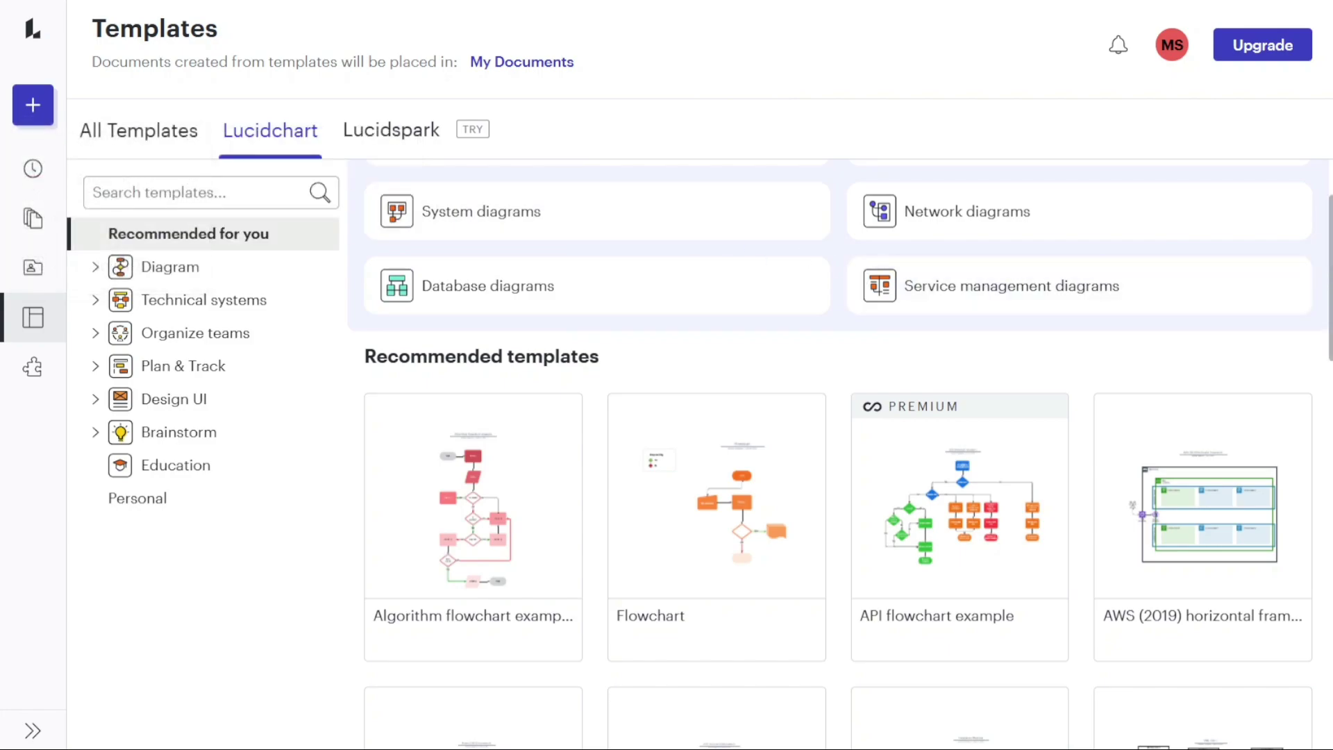
{"action": "scroll", "coordinate": [1327, 233], "scroll_direction": "up", "scroll_amount": 2}
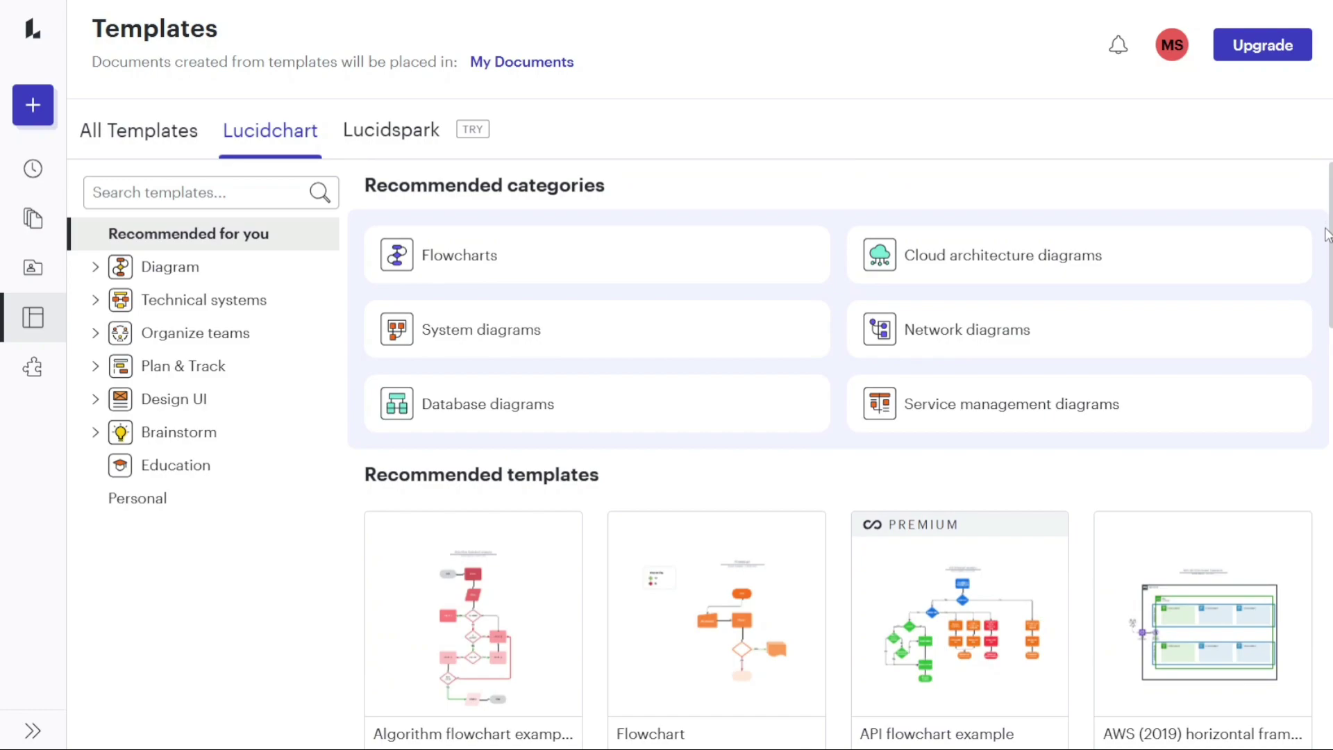
{"action": "scroll", "coordinate": [1319, 250], "scroll_direction": "down", "scroll_amount": 4}
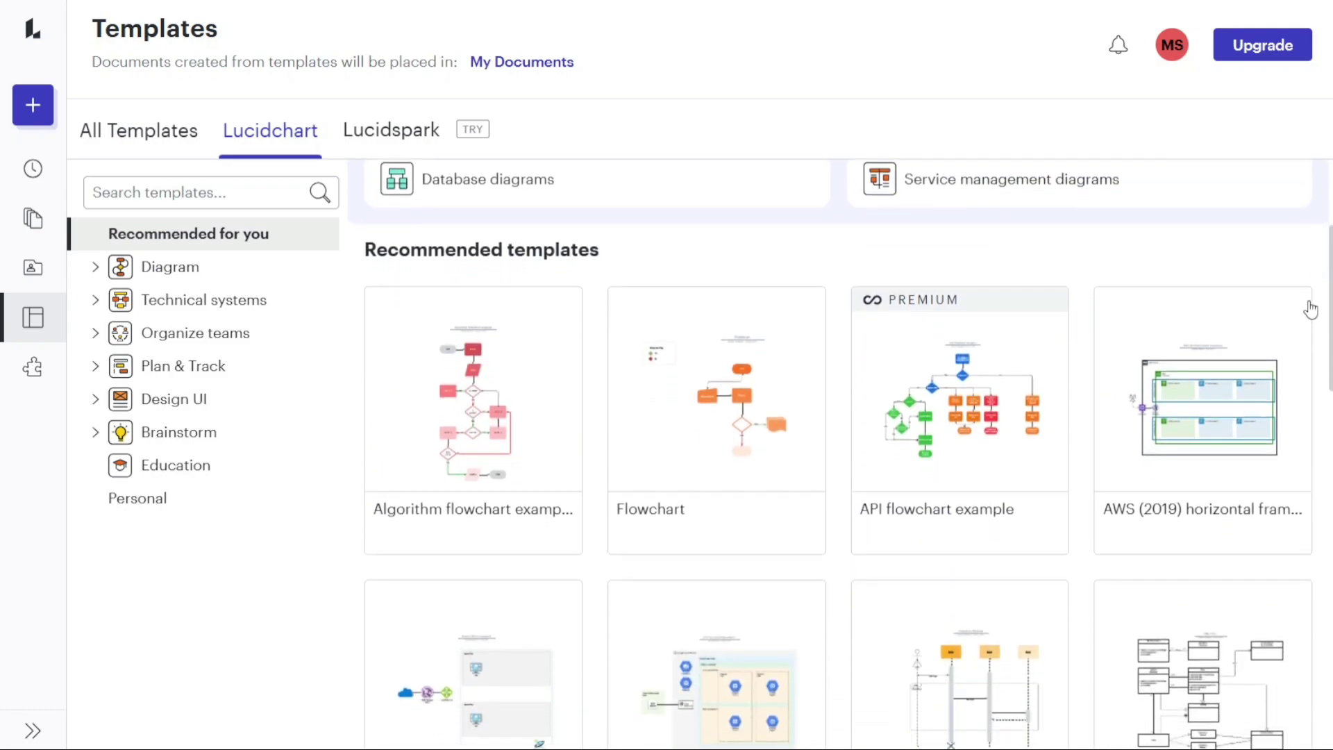
{"action": "scroll", "coordinate": [1310, 313], "scroll_direction": "down", "scroll_amount": 1}
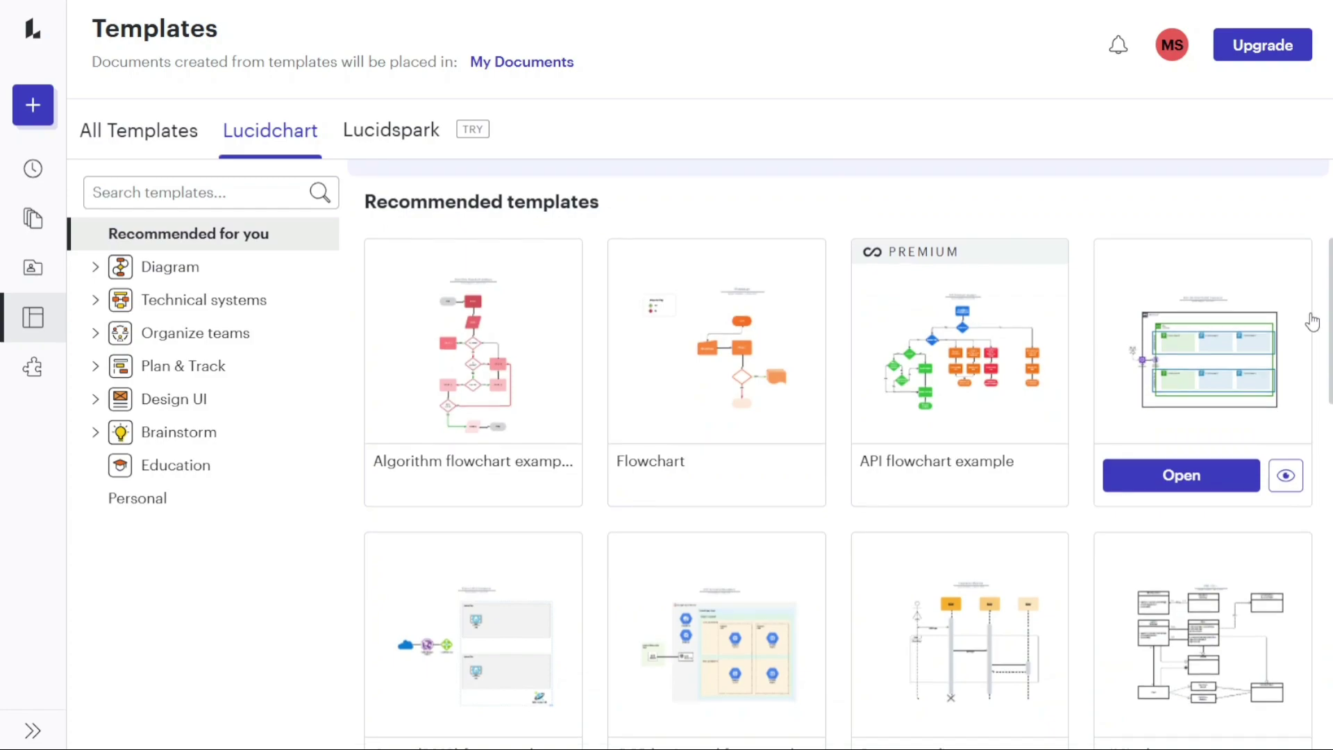
{"action": "scroll", "coordinate": [1315, 320], "scroll_direction": "down", "scroll_amount": 1}
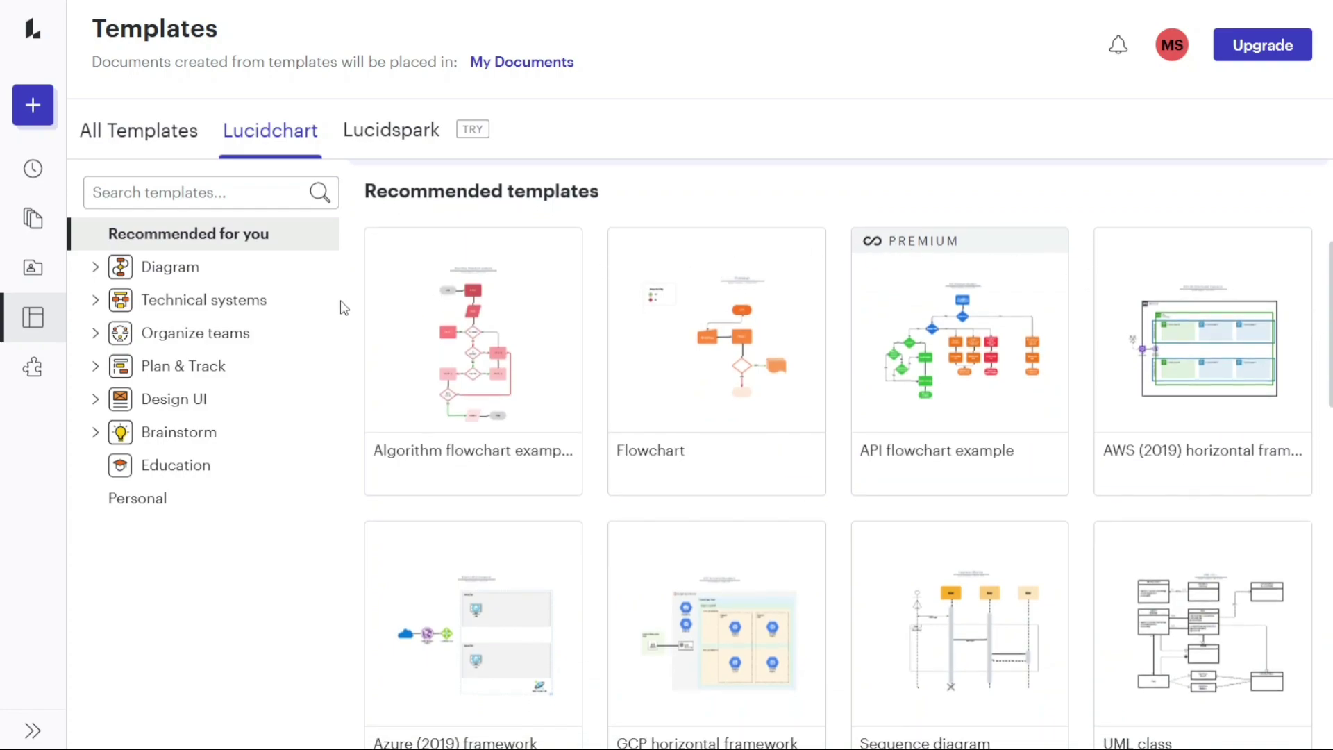
Browse the All Templates and Lucidchart tabs, then search templates for 'critical to quality'
{"action": "left_click", "coordinate": [178, 143]}
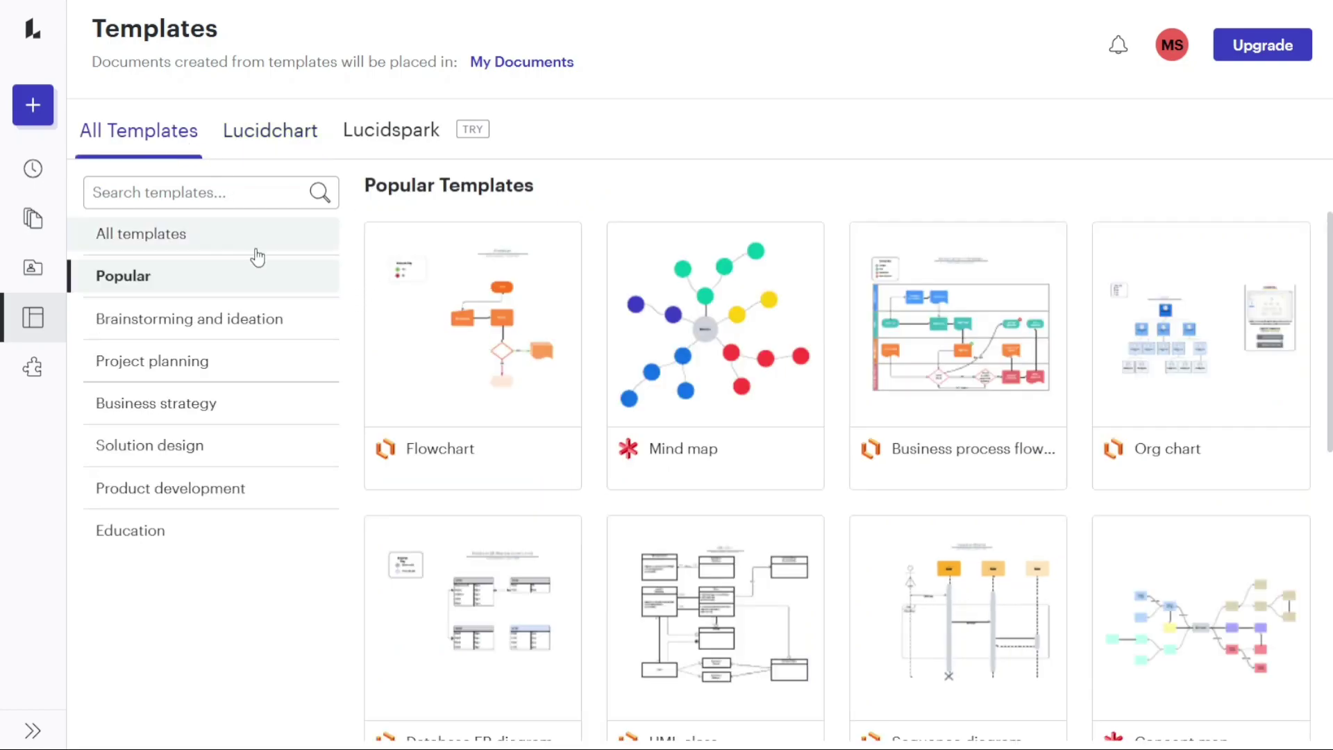
{"action": "left_click", "coordinate": [245, 152]}
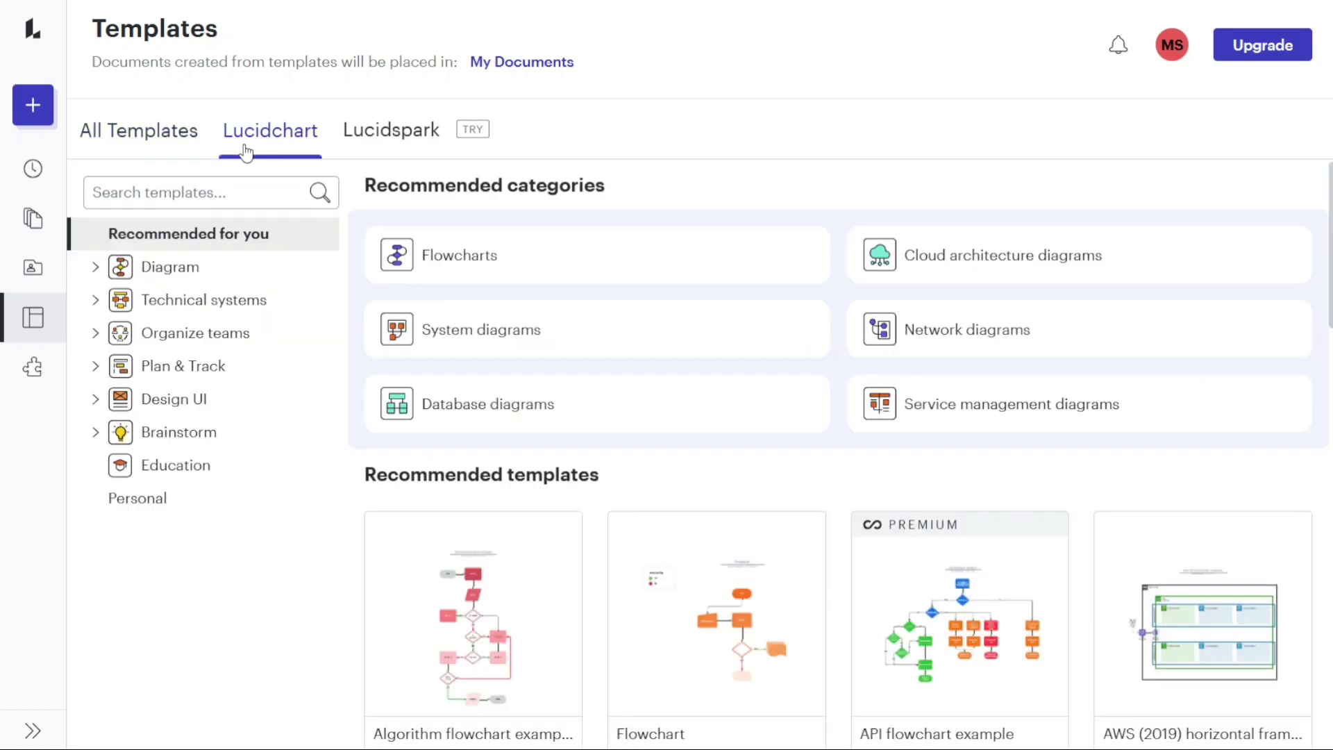
{"action": "left_click", "coordinate": [164, 278]}
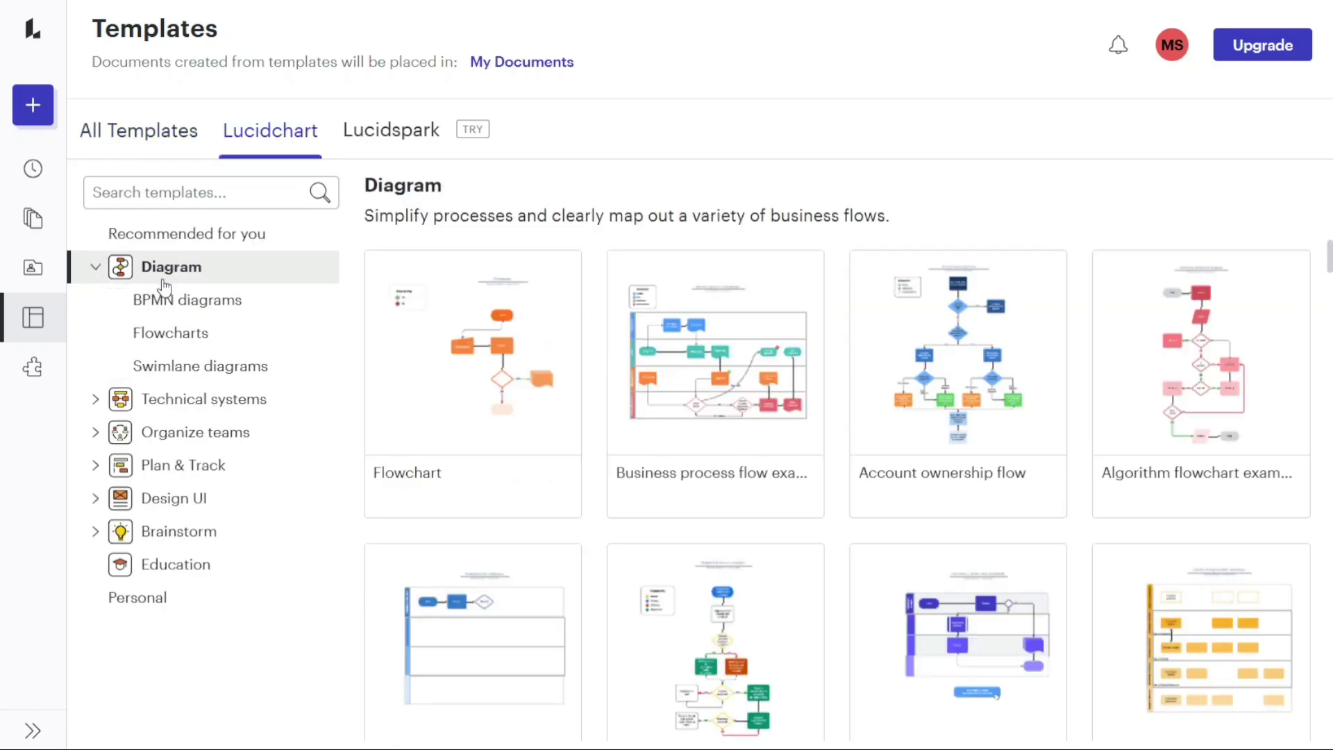
{"action": "left_click", "coordinate": [165, 277]}
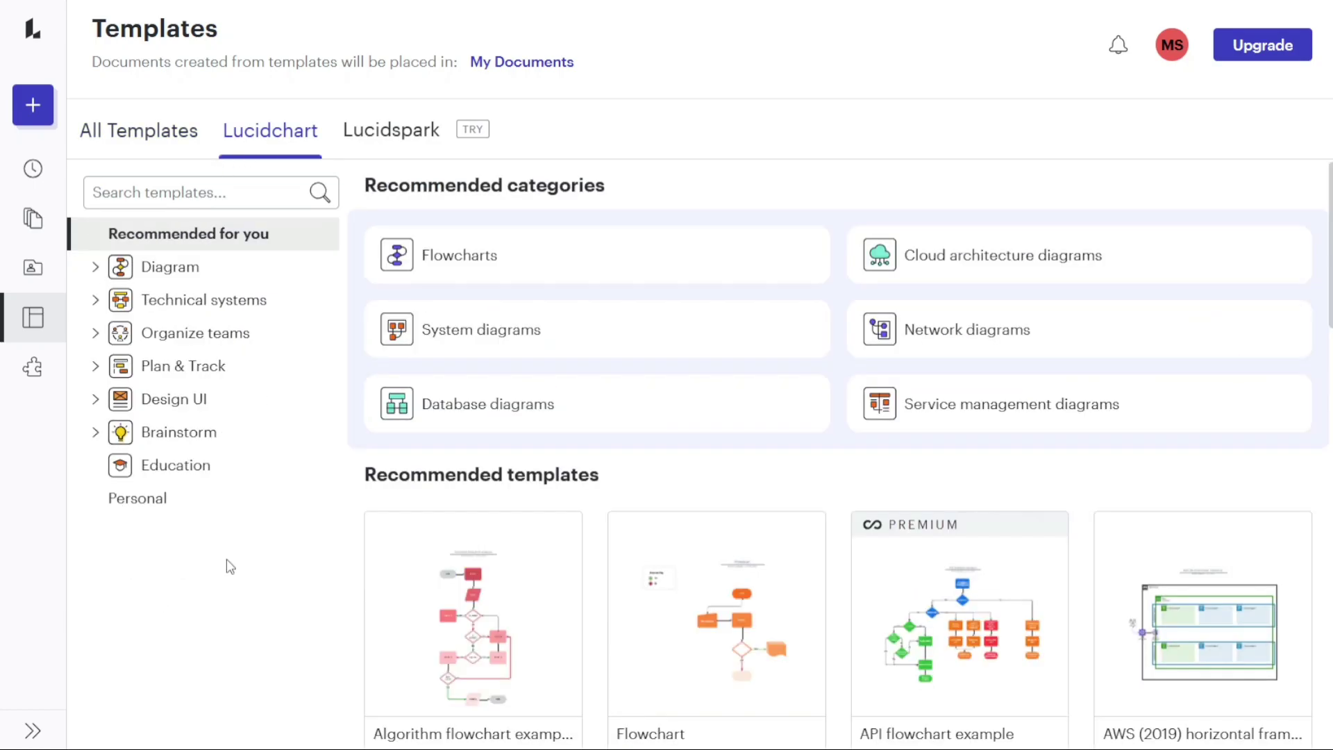
{"action": "left_click", "coordinate": [198, 193]}
{"action": "type", "text": "critical to quality"}
{"action": "key", "text": "Return"}
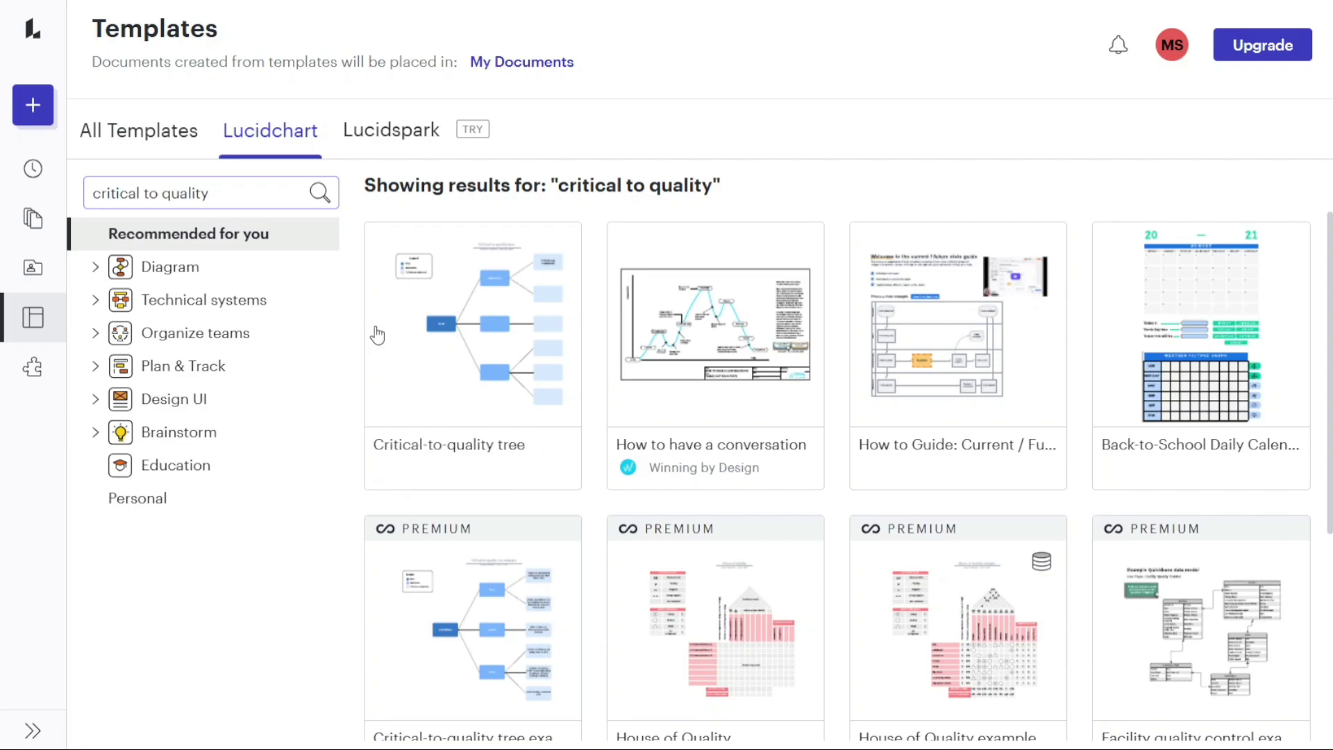
Open the Critical-to-quality tree template and close the Invite collaborators dialog
{"action": "mouse_move", "coordinate": [436, 326]}
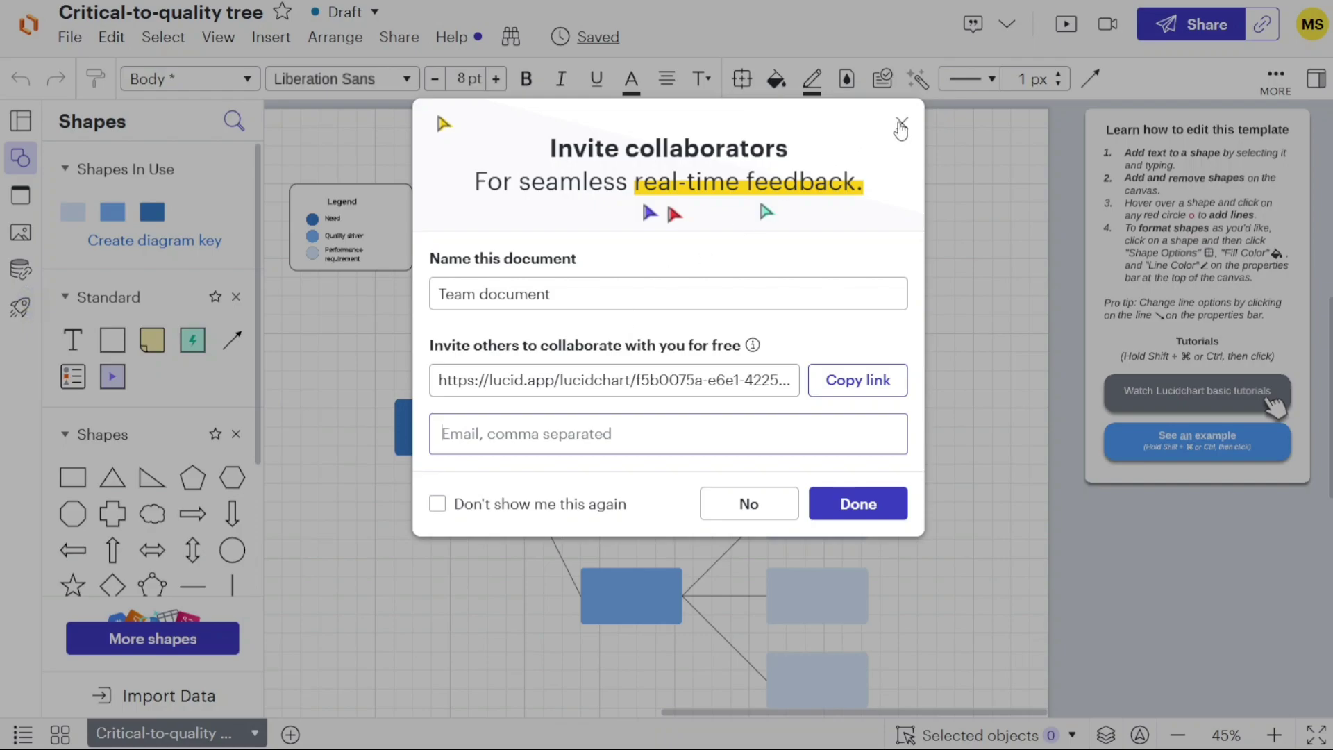
{"action": "left_click", "coordinate": [900, 126]}
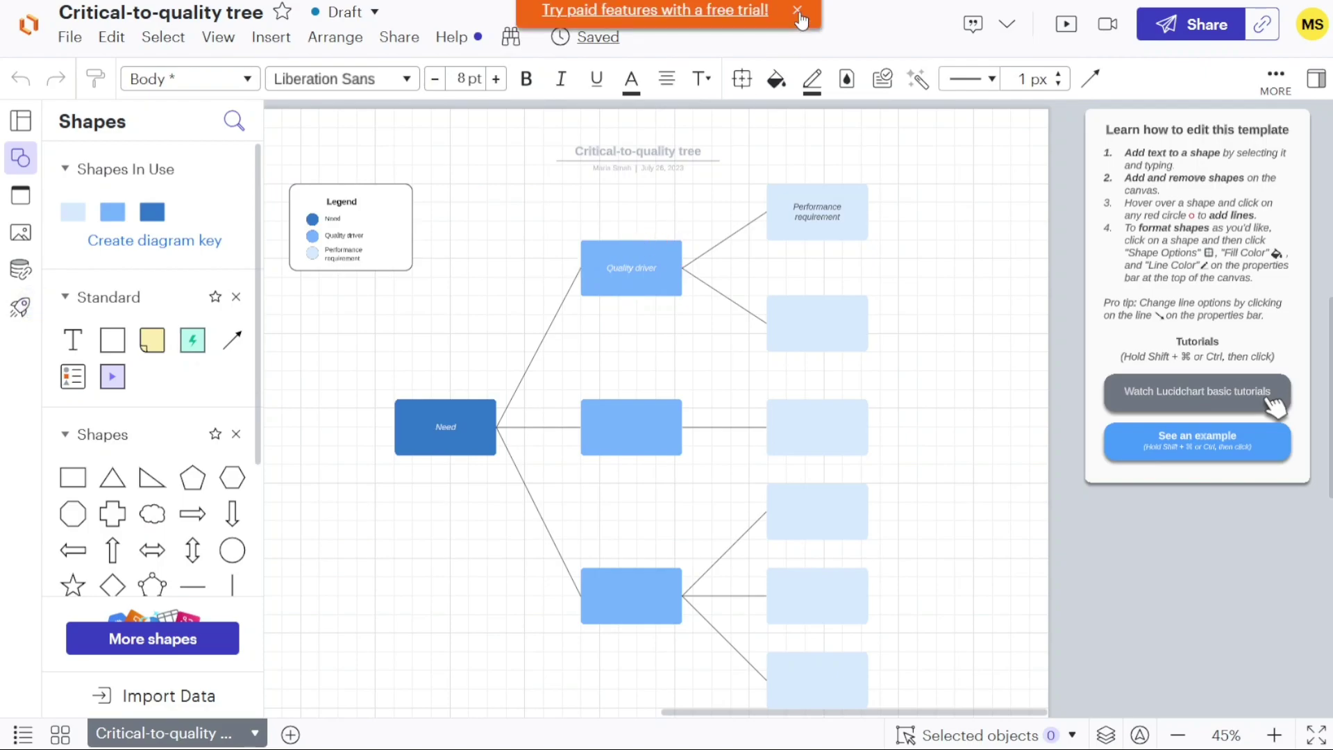
{"action": "left_click", "coordinate": [796, 11]}
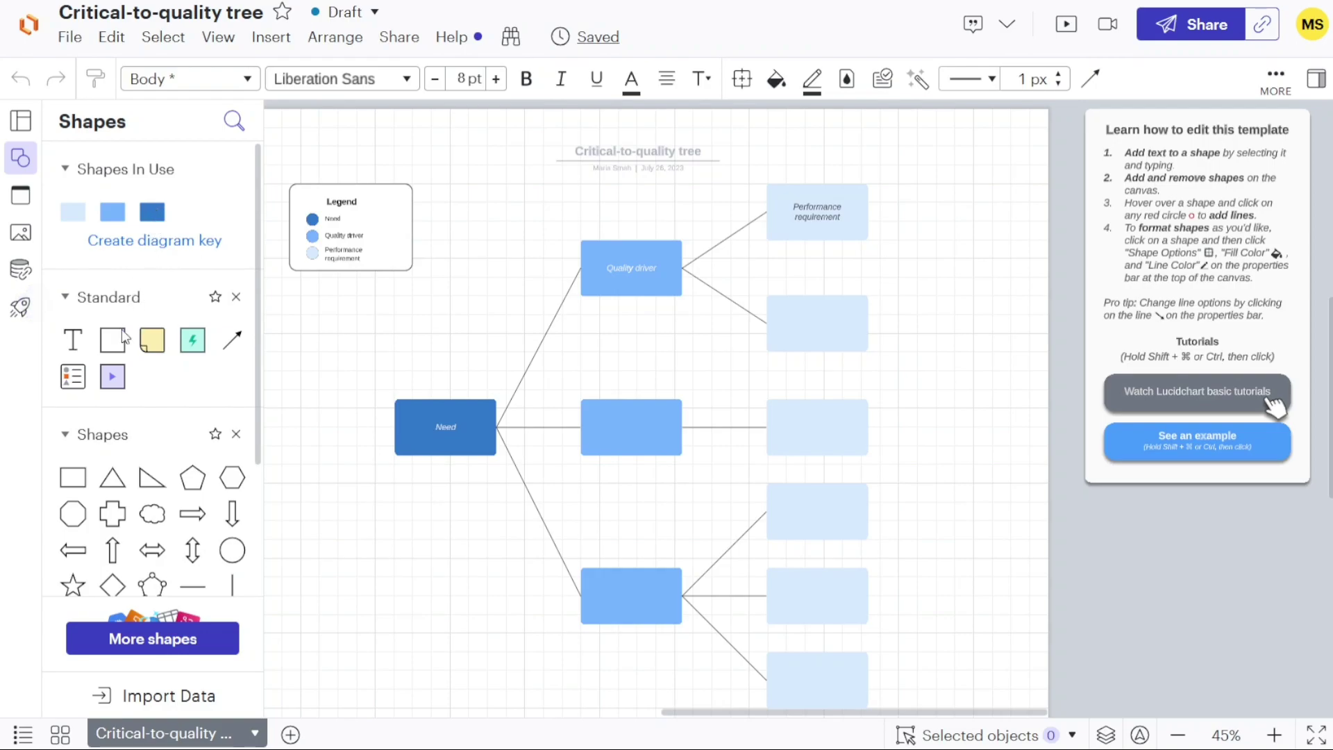
{"action": "left_click_drag", "start_coordinate": [115, 501], "coordinate": [262, 429]}
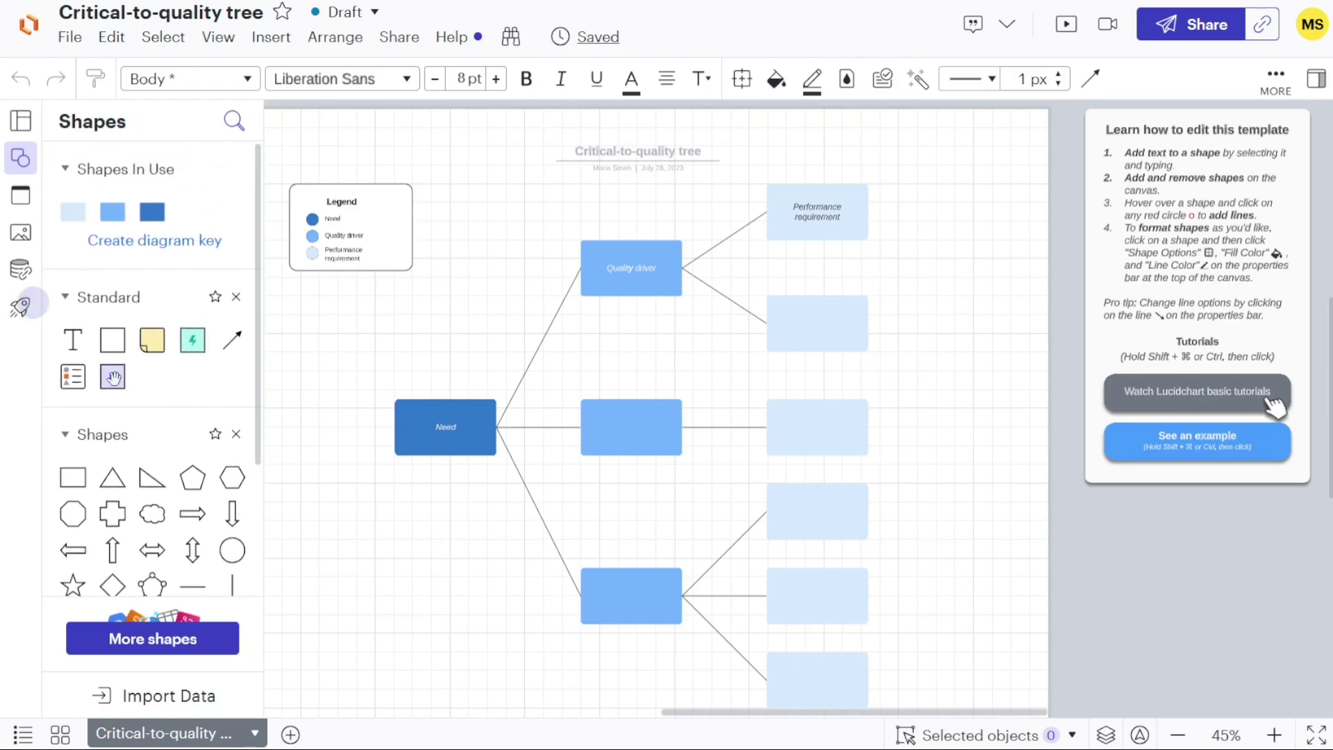
{"action": "mouse_move", "coordinate": [111, 348]}
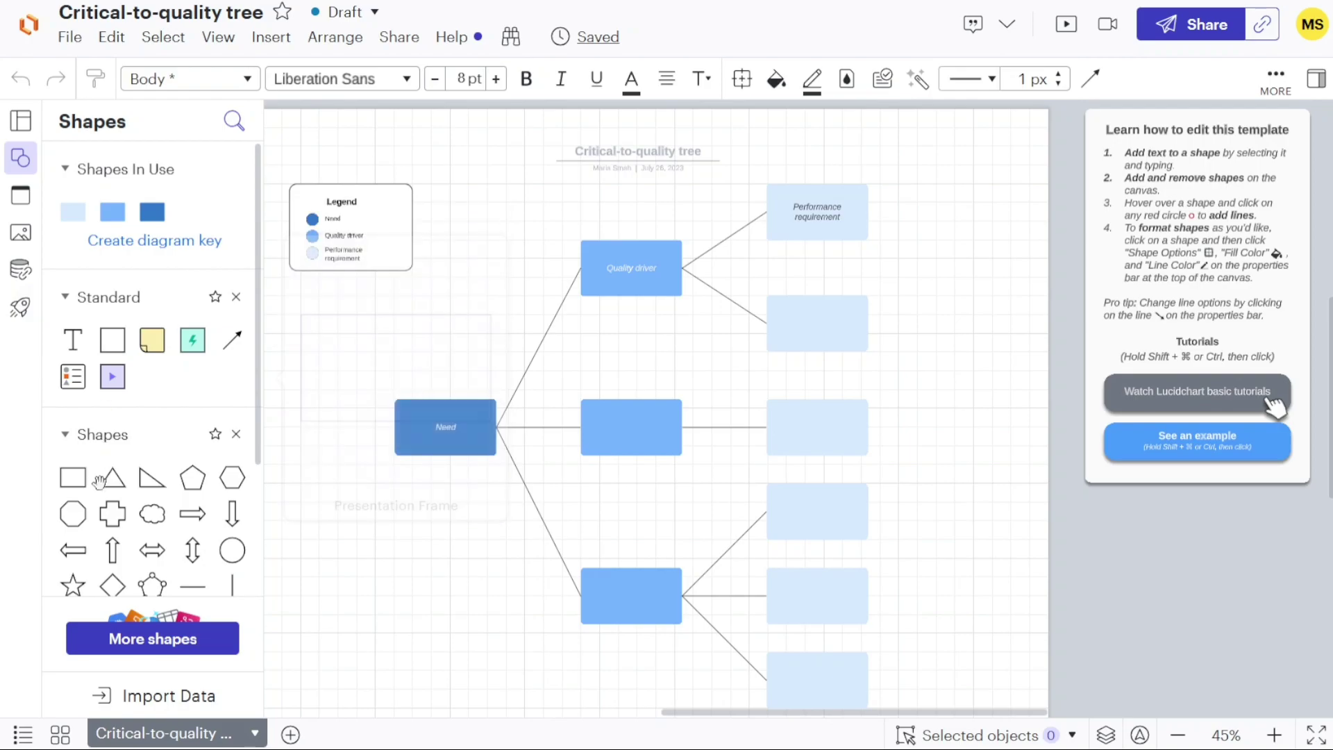
{"action": "left_click", "coordinate": [65, 436]}
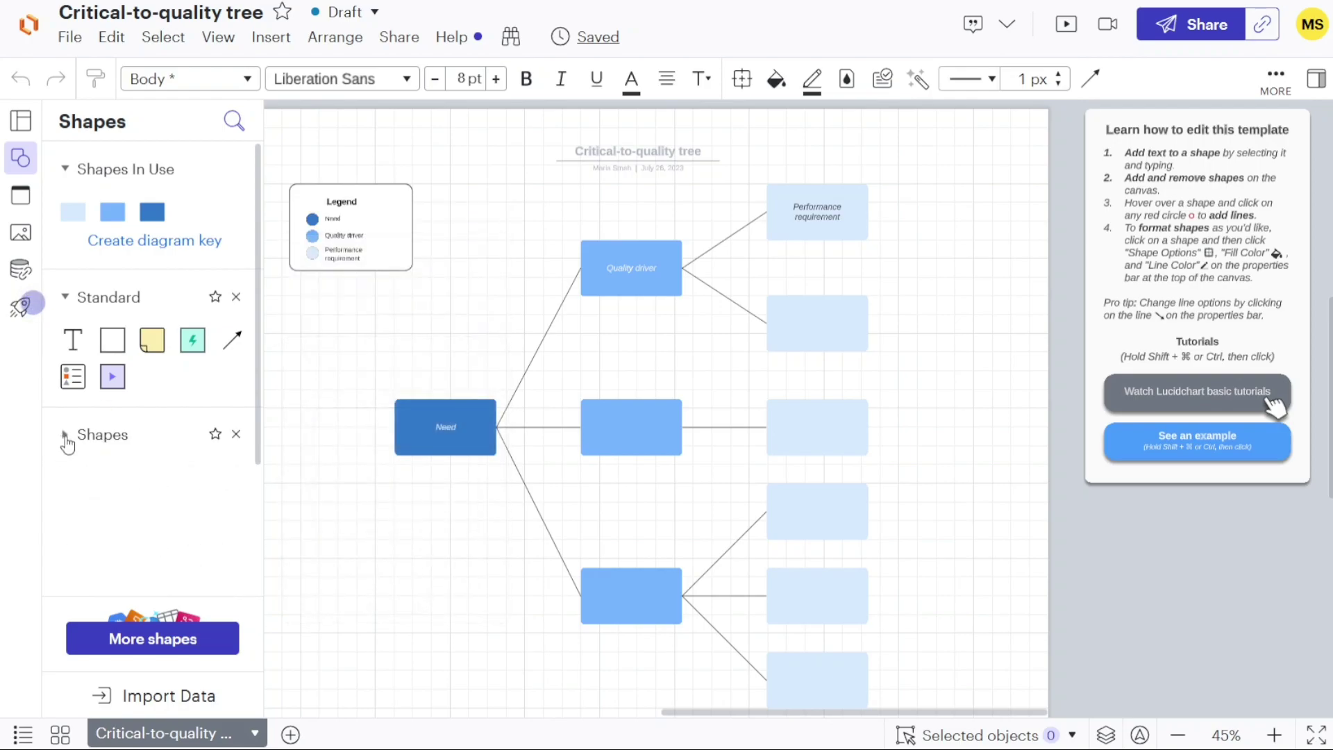
{"action": "left_click", "coordinate": [65, 435]}
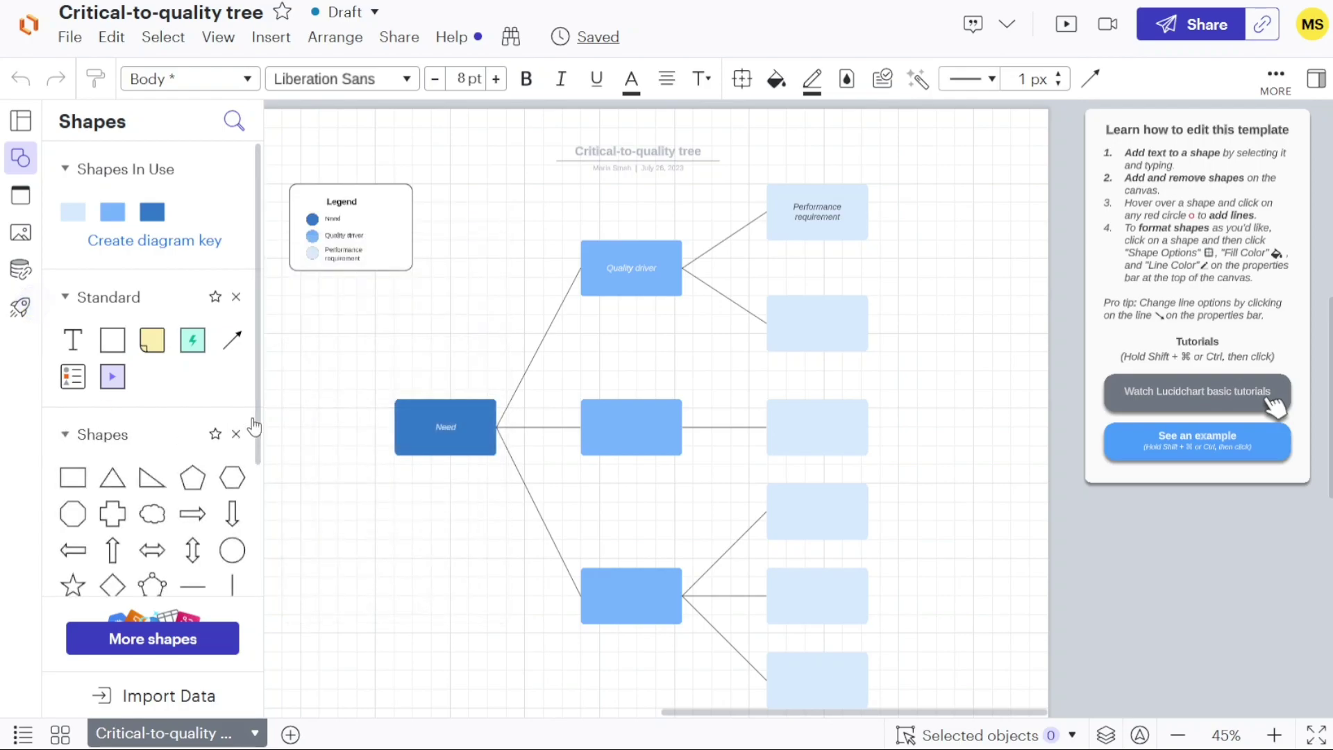
{"action": "left_click_drag", "start_coordinate": [252, 418], "coordinate": [273, 386]}
Check the editing commands and Quality driver label, then shift the Need box slightly left
{"action": "left_click", "coordinate": [109, 39]}
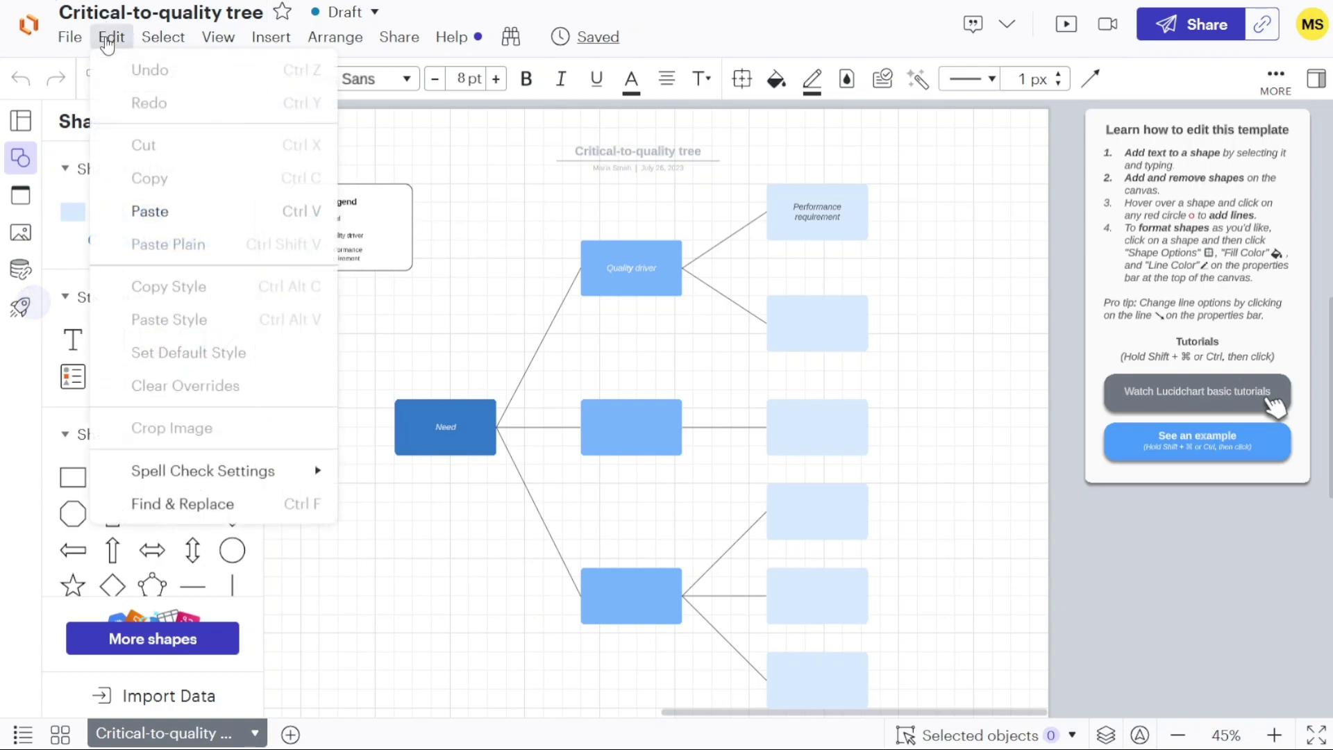
{"action": "left_click", "coordinate": [626, 269]}
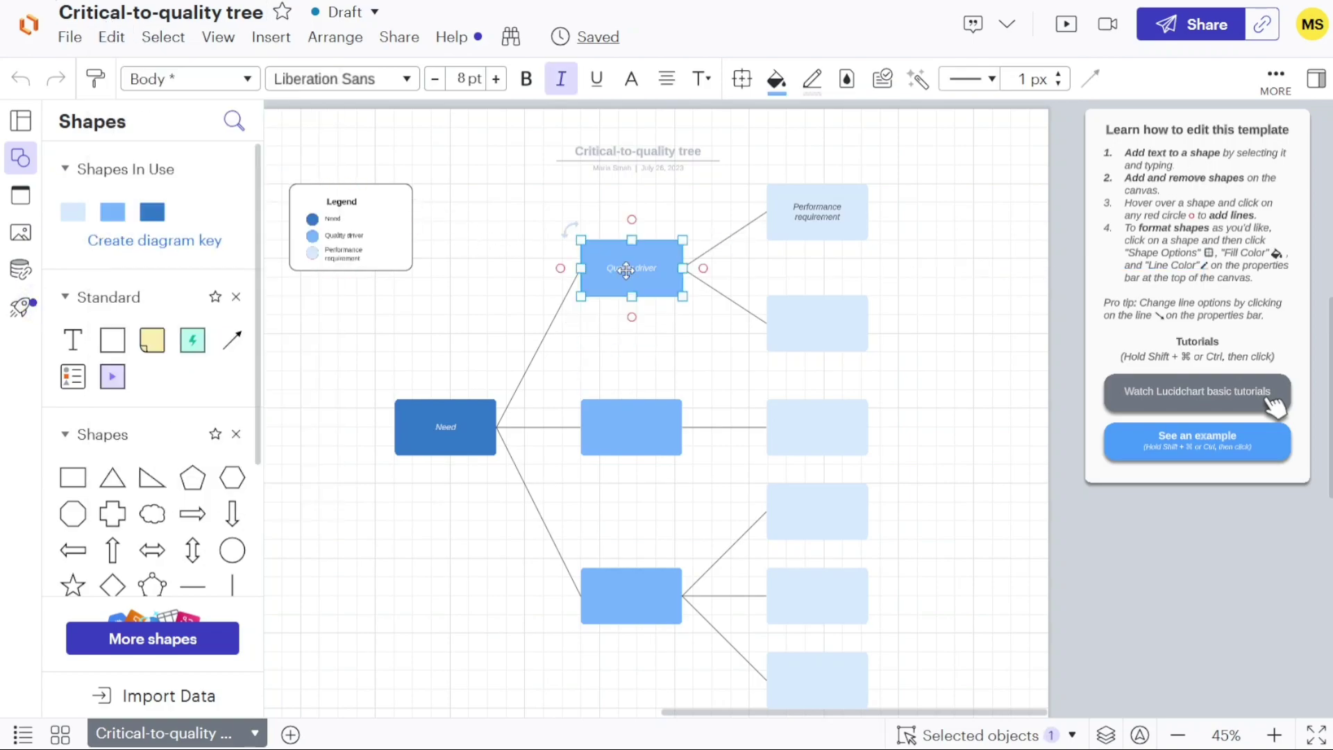
{"action": "double_click", "coordinate": [626, 269]}
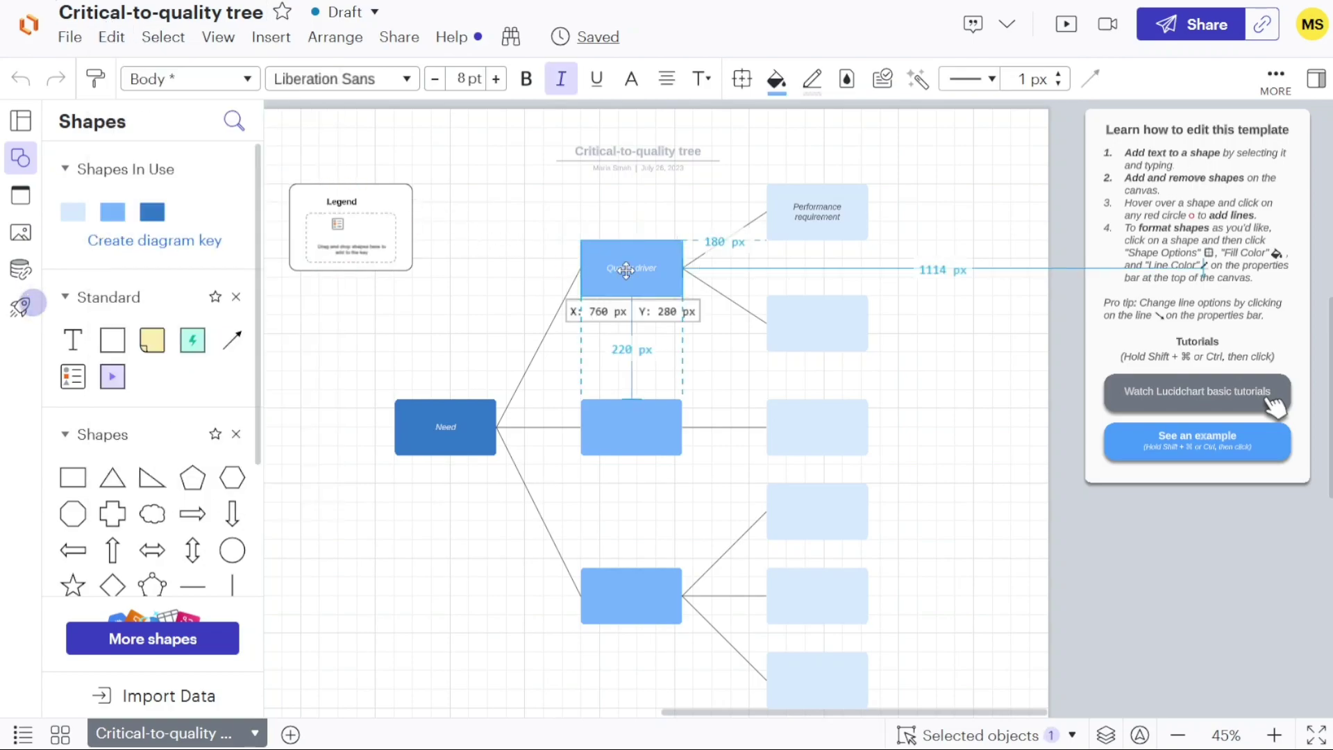
{"action": "left_click", "coordinate": [823, 277]}
{"action": "left_click_drag", "start_coordinate": [448, 417], "coordinate": [387, 426]}
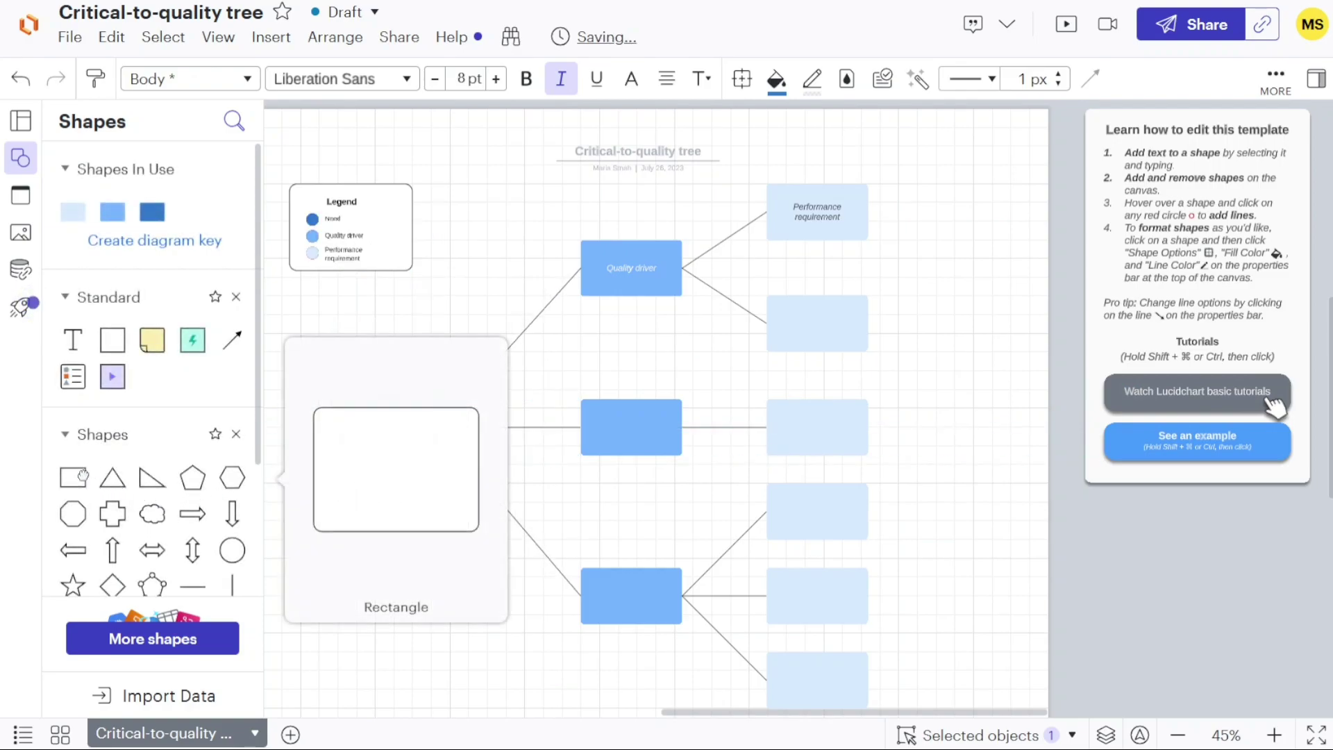
Place an empty rectangle below Need and connect it to the Need box
{"action": "left_click_drag", "start_coordinate": [73, 477], "coordinate": [387, 578]}
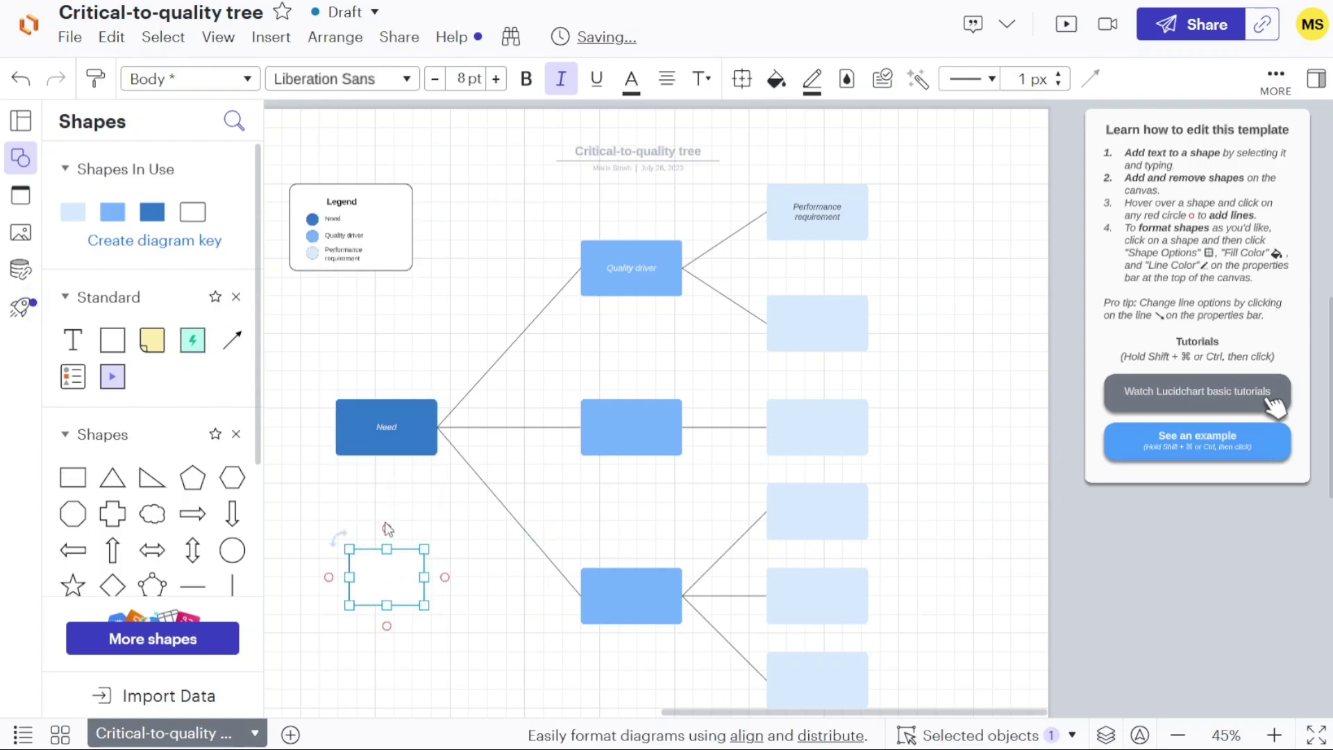
{"action": "left_click_drag", "start_coordinate": [387, 528], "coordinate": [381, 465]}
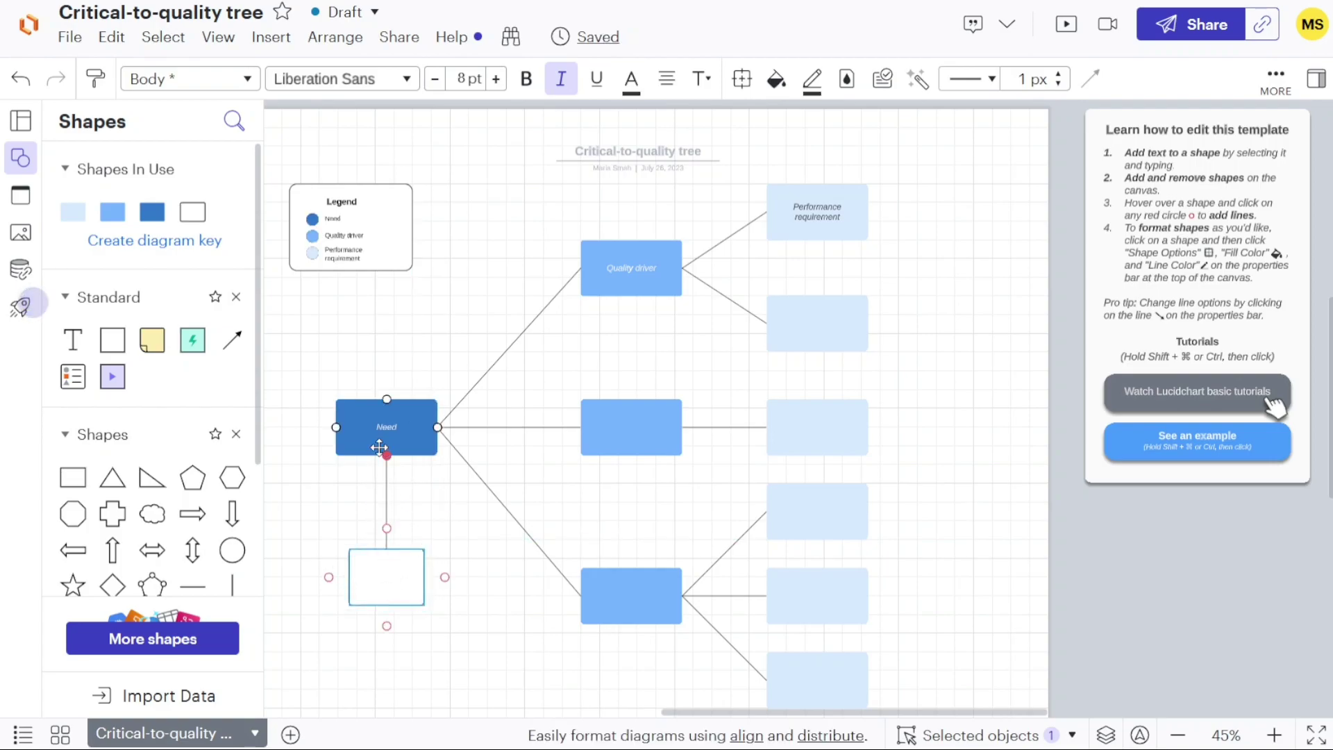
{"action": "key", "text": "Escape"}
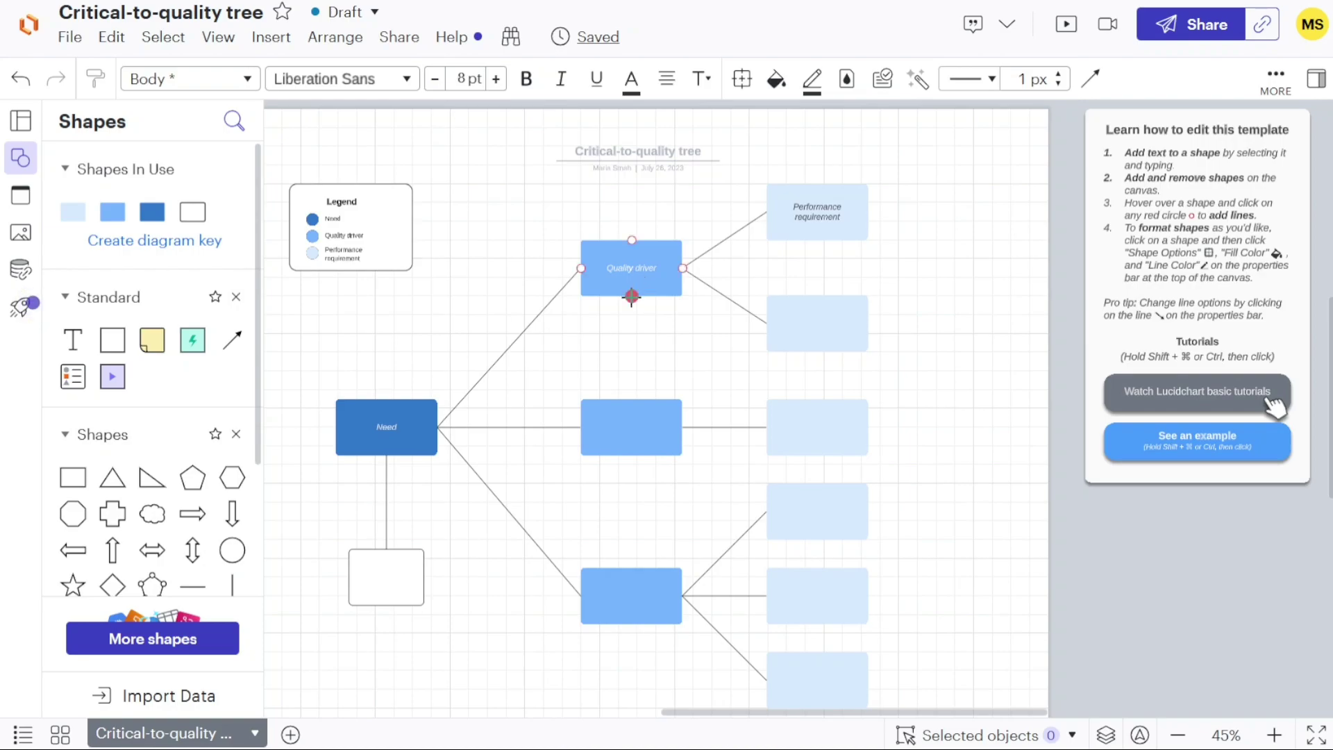
Draw a line linking the top Quality driver box to the middle one
{"action": "left_click_drag", "start_coordinate": [631, 297], "coordinate": [585, 398]}
{"action": "left_click_drag", "start_coordinate": [639, 274], "coordinate": [683, 295]}
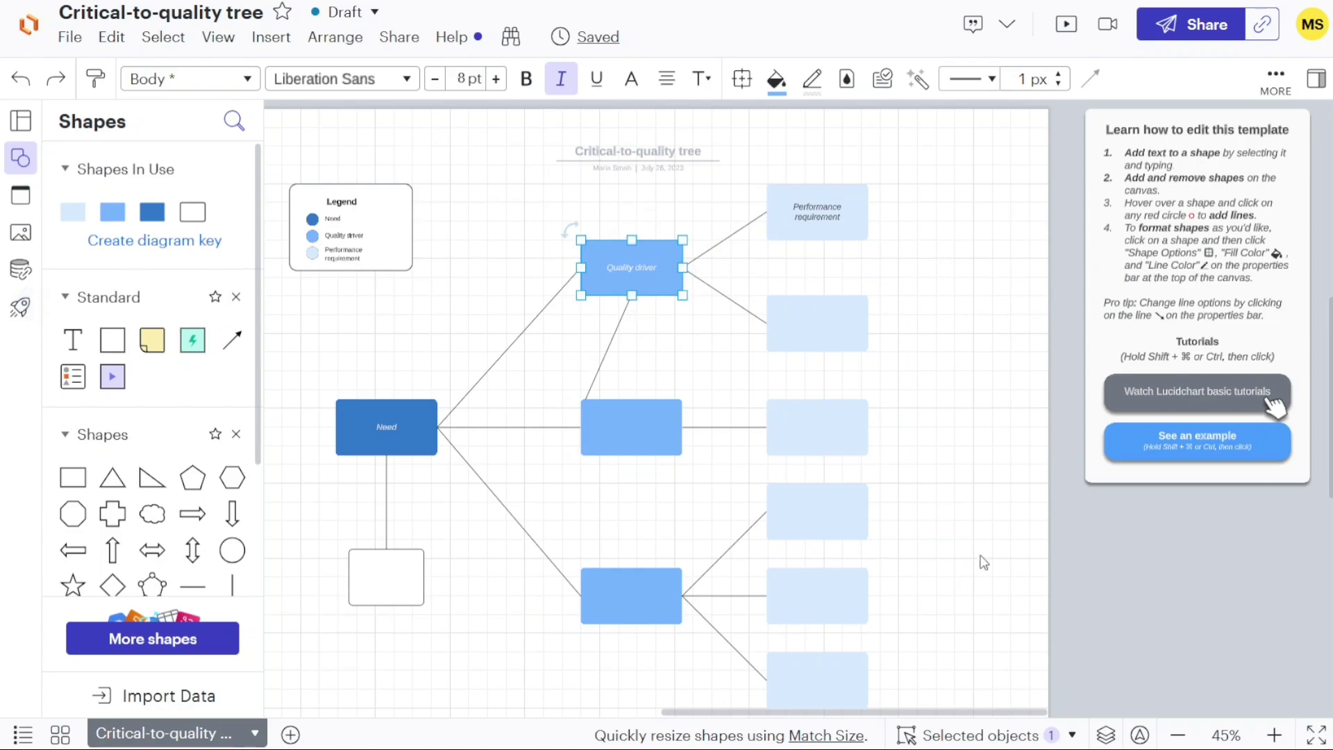
{"action": "left_click", "coordinate": [1024, 590]}
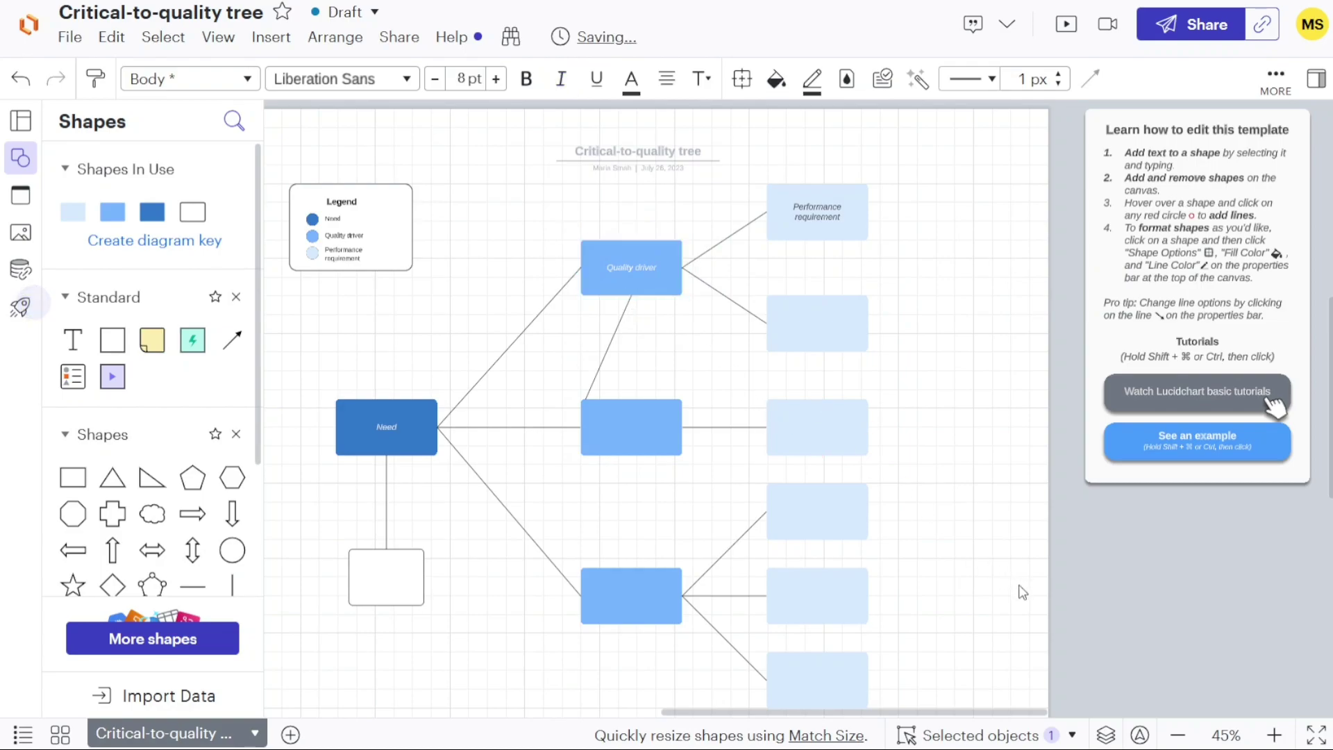
Rename the top Performance requirement box to 'Demo' and enlarge it to about 262 × 138 px
{"action": "left_click", "coordinate": [1276, 735]}
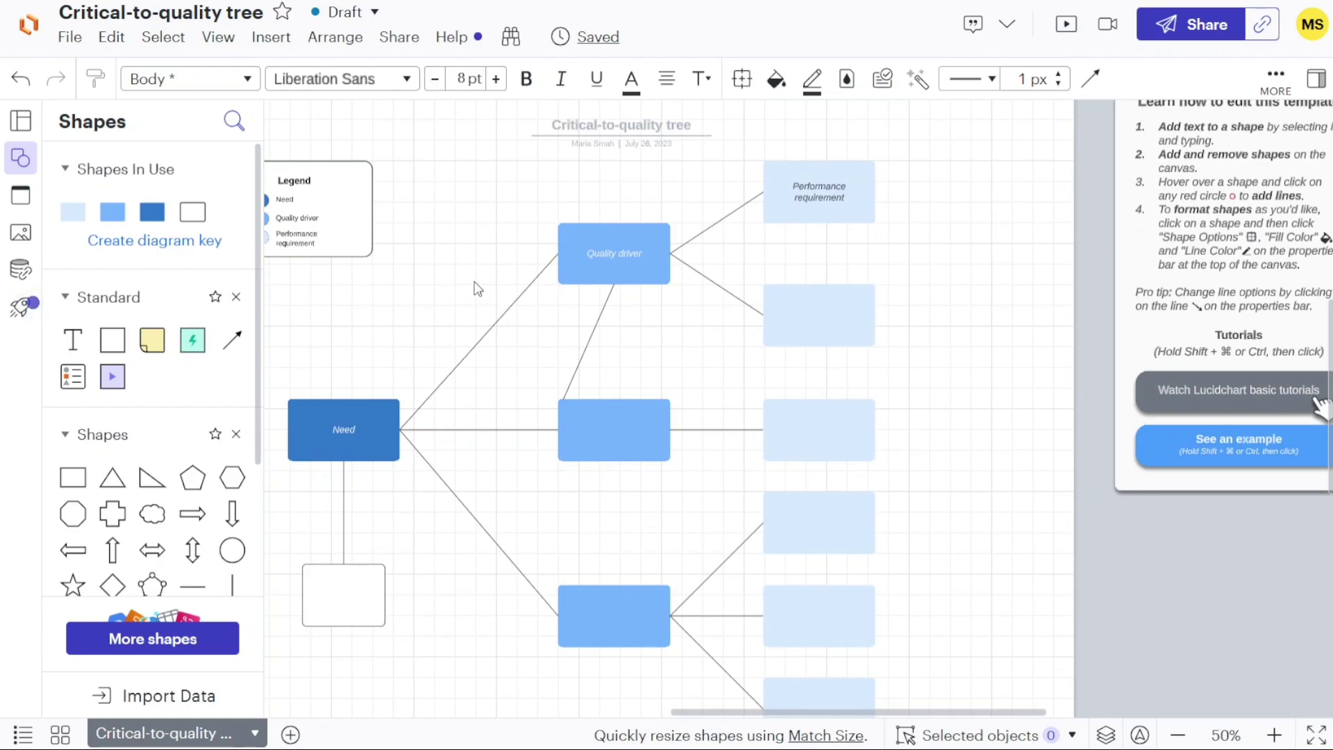
{"action": "left_click", "coordinate": [804, 186]}
{"action": "left_click", "coordinate": [825, 186]}
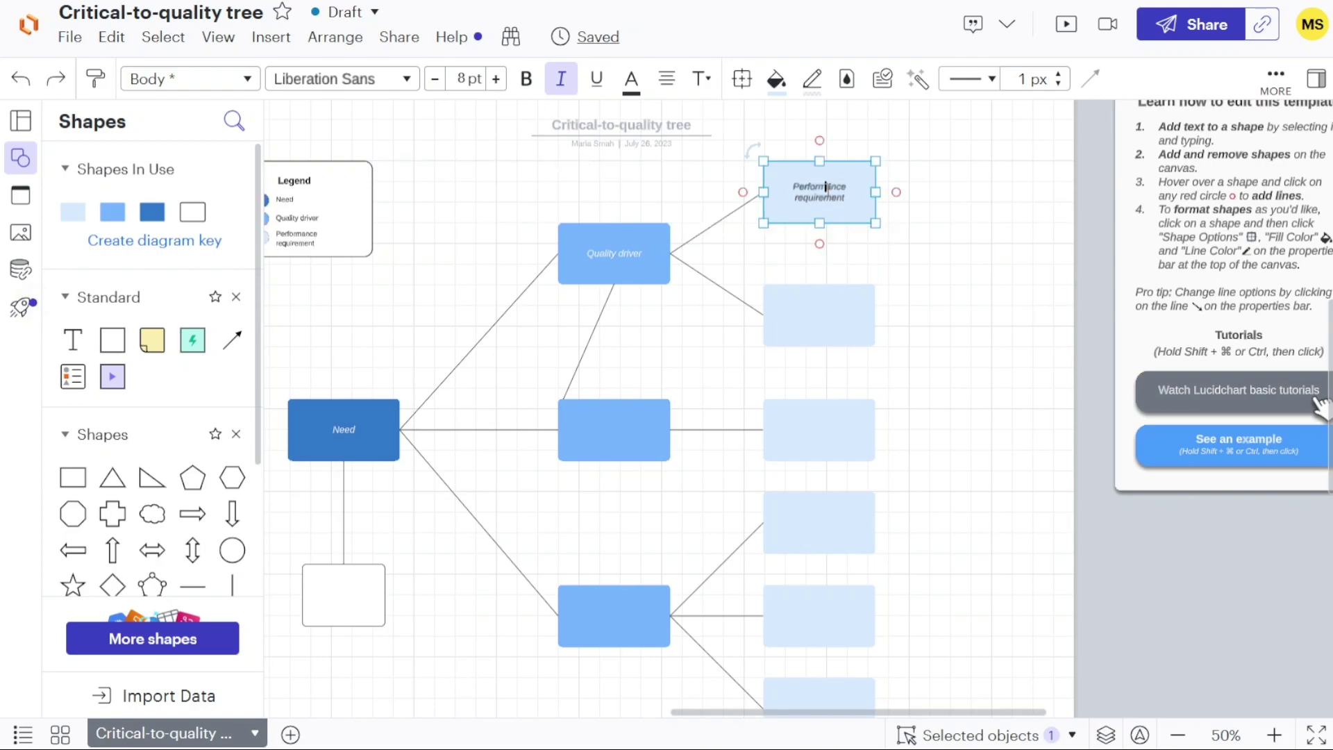
{"action": "double_click", "coordinate": [825, 186]}
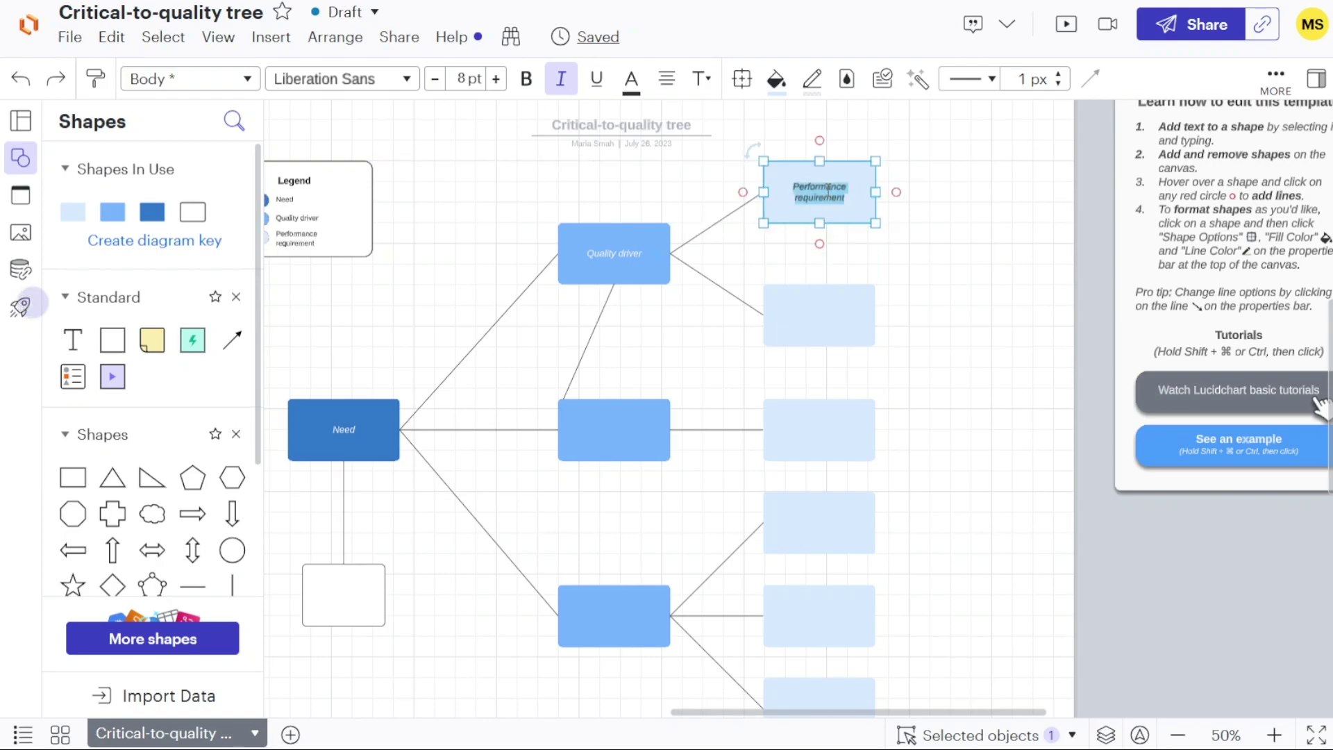
{"action": "key", "text": "BackSpace"}
{"action": "type", "text": "De"}
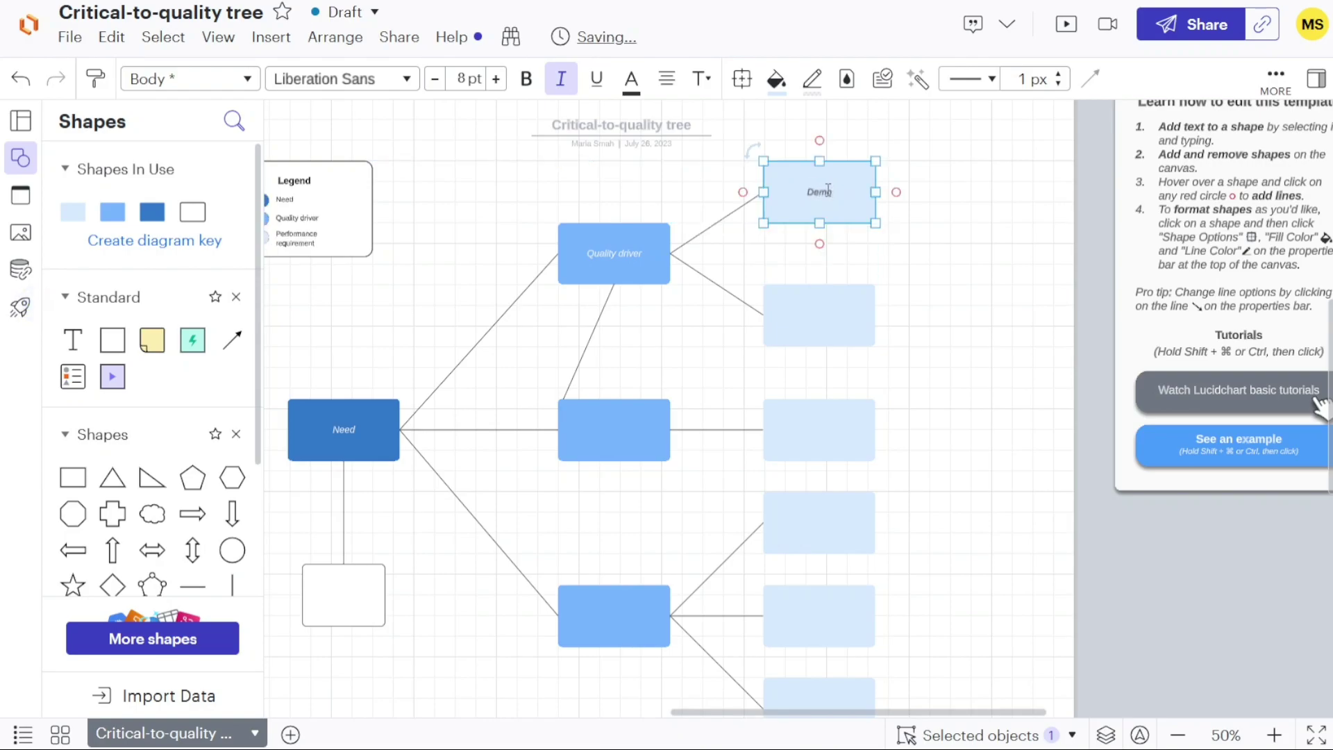
{"action": "type", "text": "mo"}
{"action": "left_click_drag", "start_coordinate": [875, 223], "coordinate": [897, 242]}
{"action": "left_click", "coordinate": [963, 283]}
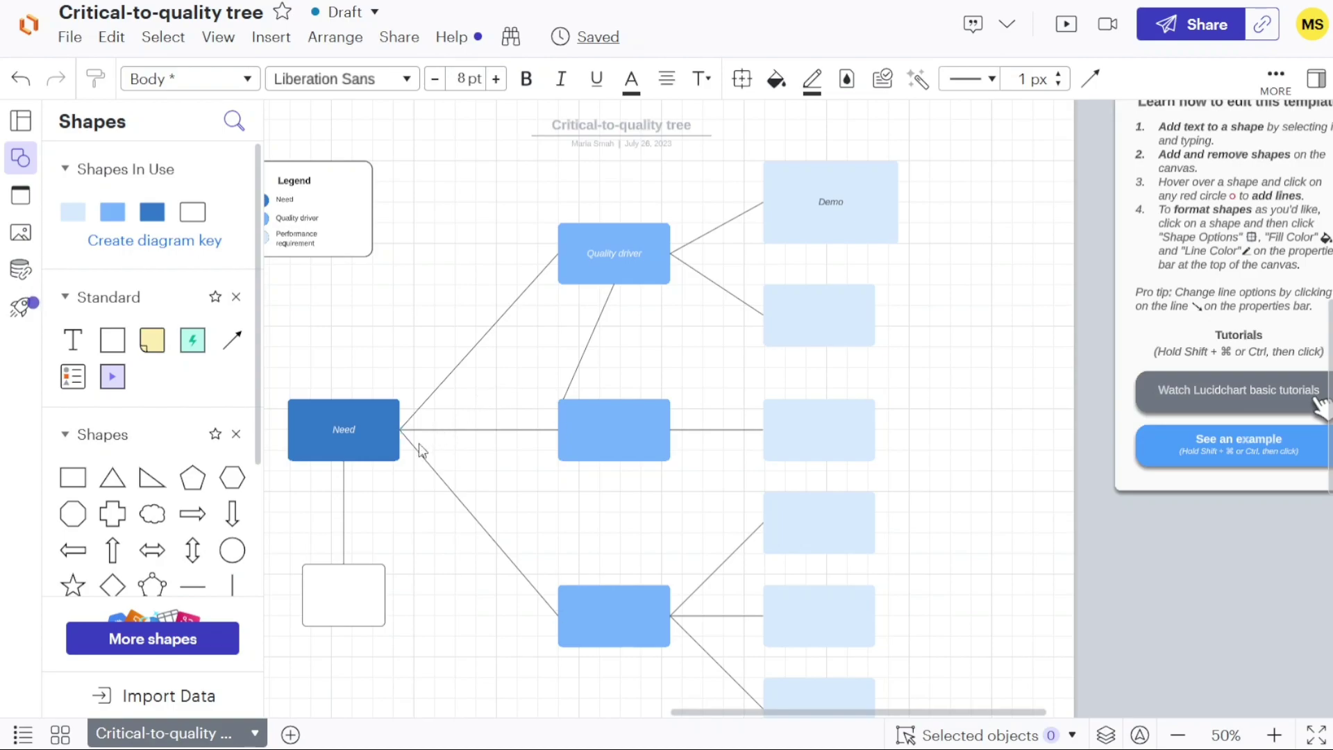
Place a circle from the basic shapes library to the right of the tree
{"action": "left_click", "coordinate": [98, 448]}
{"action": "left_click", "coordinate": [99, 450]}
{"action": "left_click_drag", "start_coordinate": [231, 551], "coordinate": [1019, 300]}
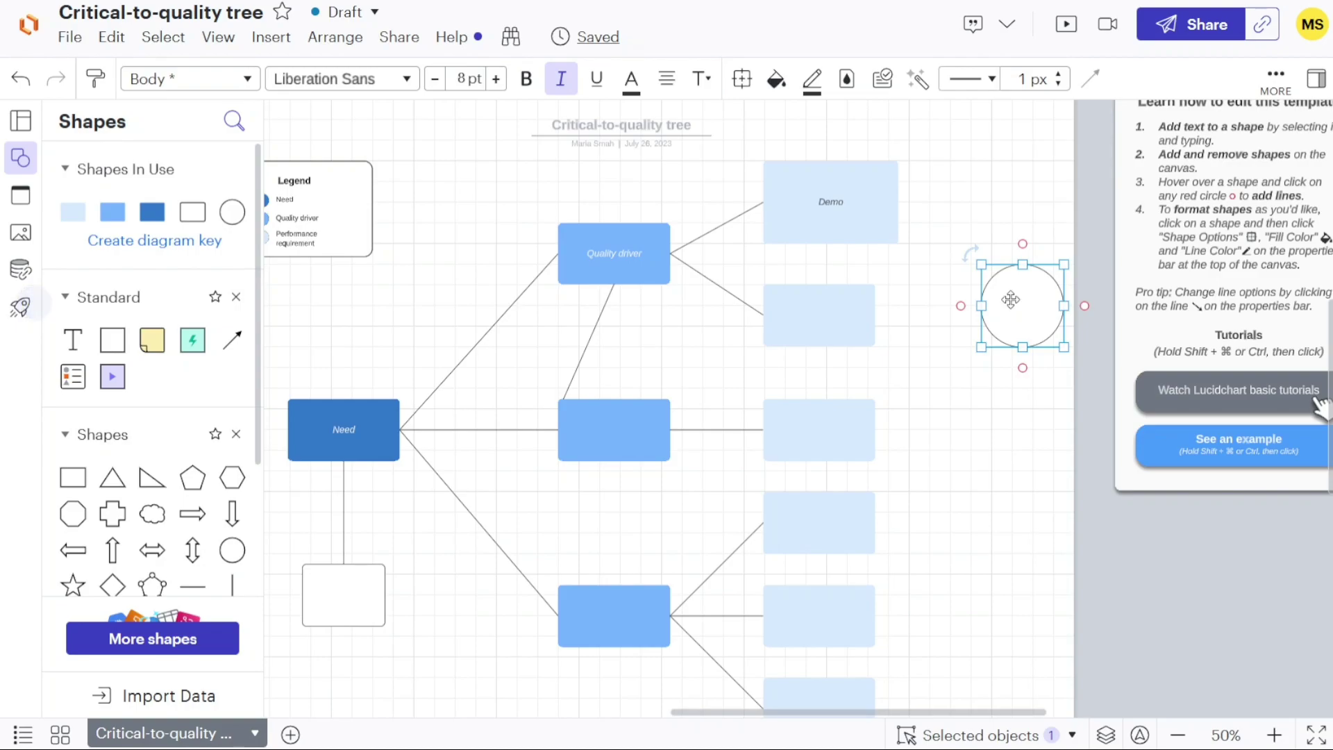
Connect the circle to the second and third Performance requirement boxes
{"action": "left_click_drag", "start_coordinate": [961, 305], "coordinate": [864, 313]}
{"action": "left_click", "coordinate": [982, 391]}
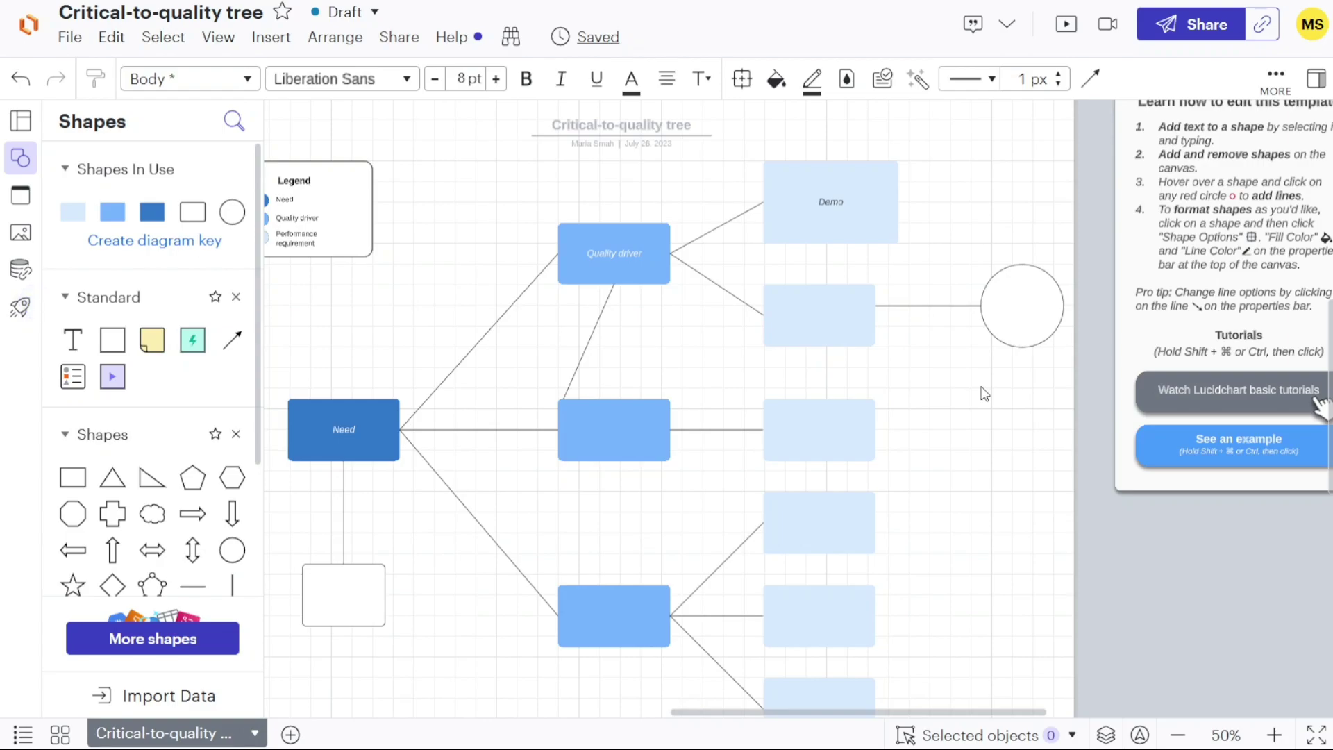
{"action": "left_click", "coordinate": [1103, 89]}
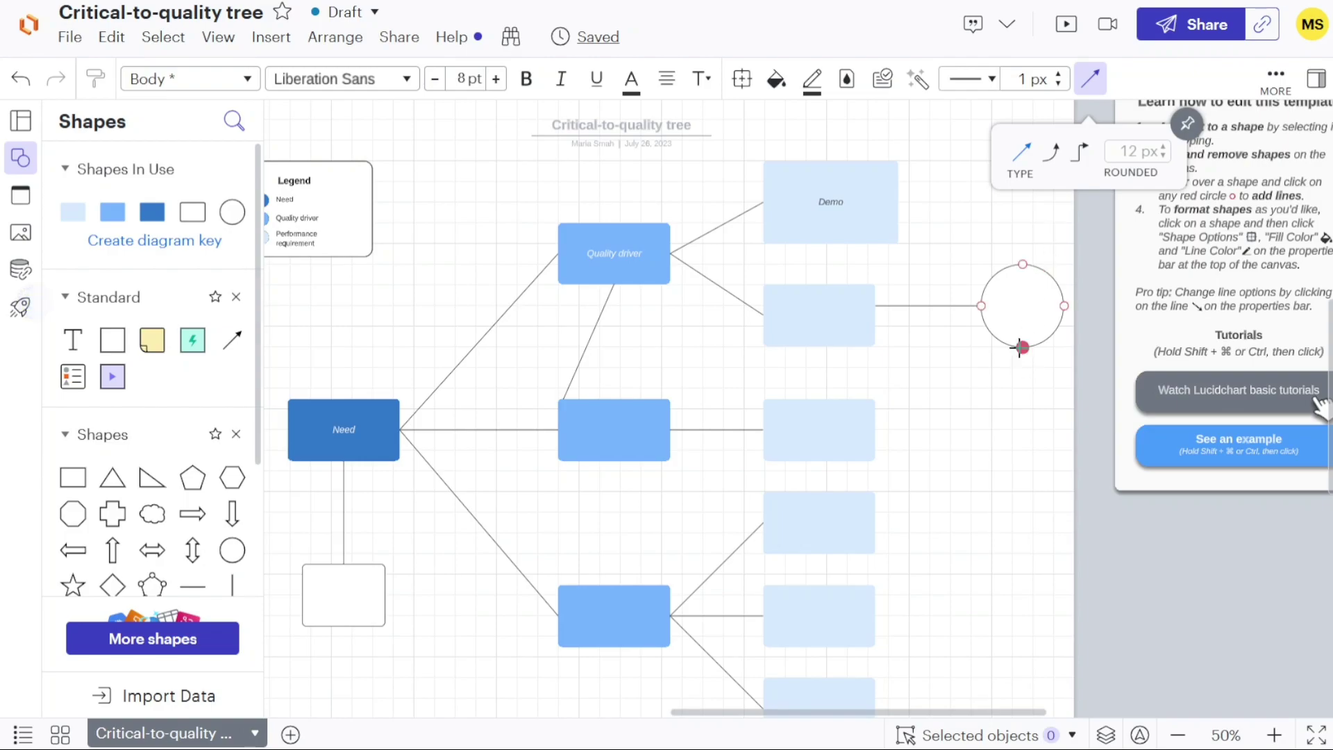
{"action": "left_click_drag", "start_coordinate": [1019, 347], "coordinate": [879, 434]}
{"action": "left_click", "coordinate": [982, 502]}
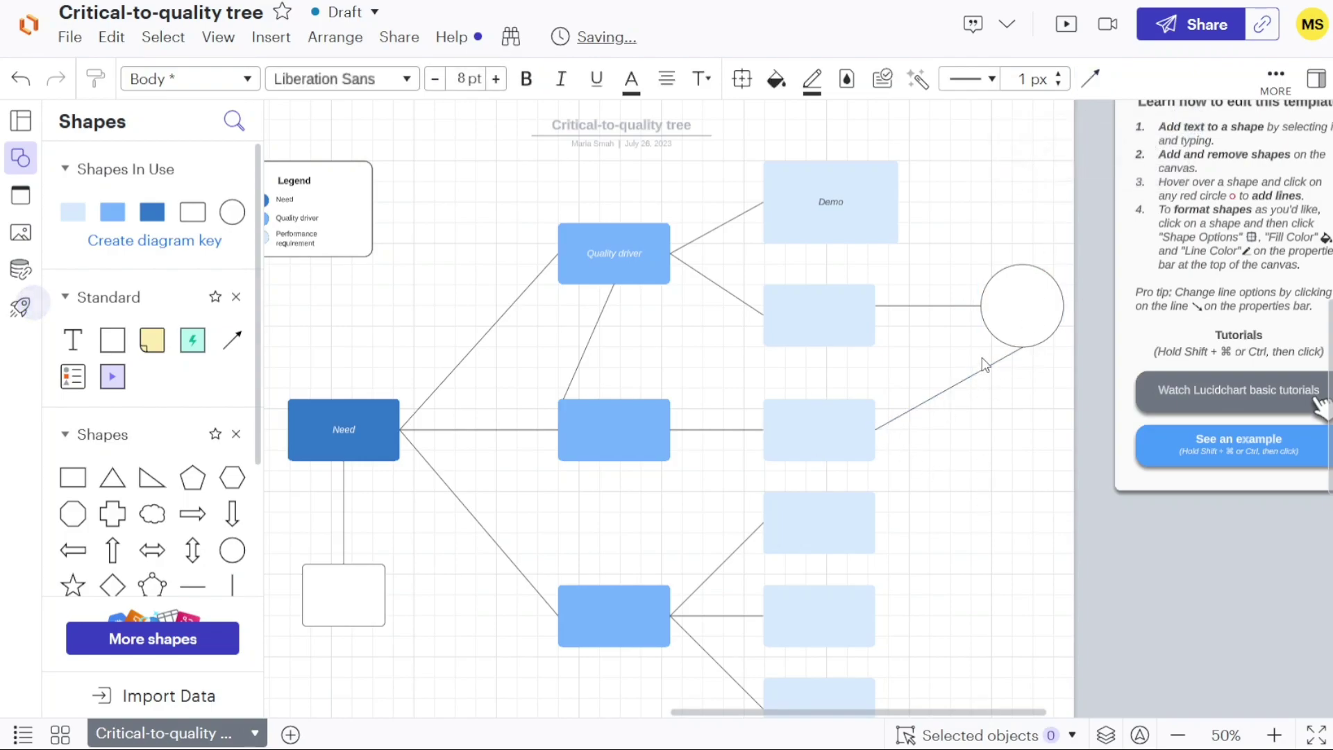
Keep invited people at edit and share access, and enable a shareable link with Comment-only access for Lucid users
{"action": "left_click", "coordinate": [1204, 33]}
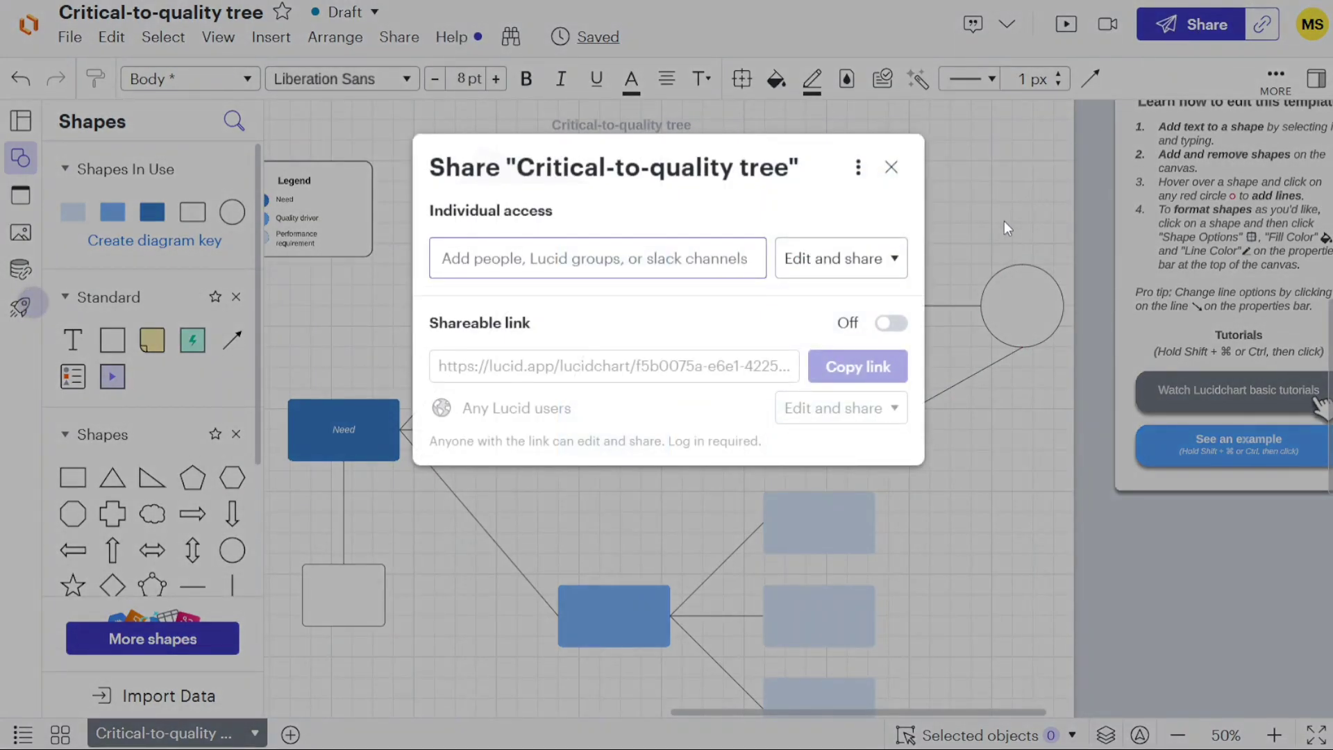
{"action": "left_click", "coordinate": [882, 266]}
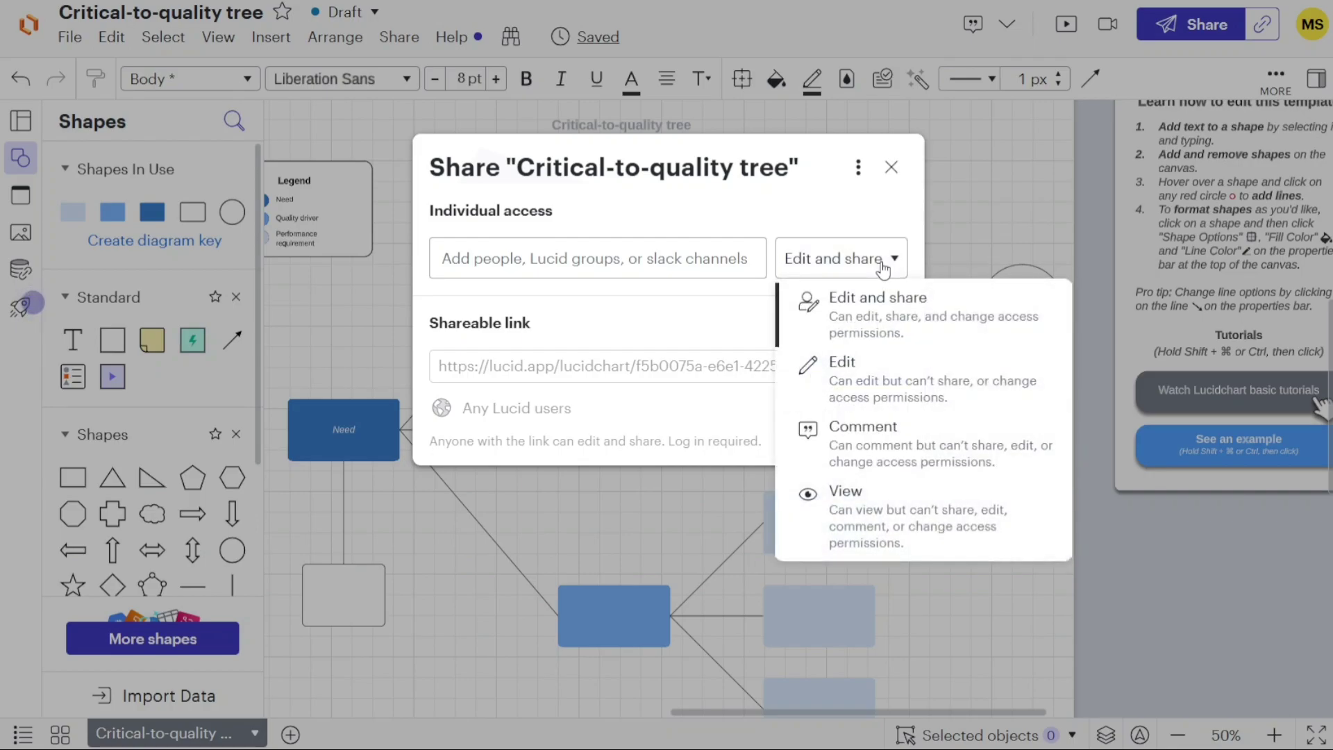
{"action": "left_click", "coordinate": [803, 318]}
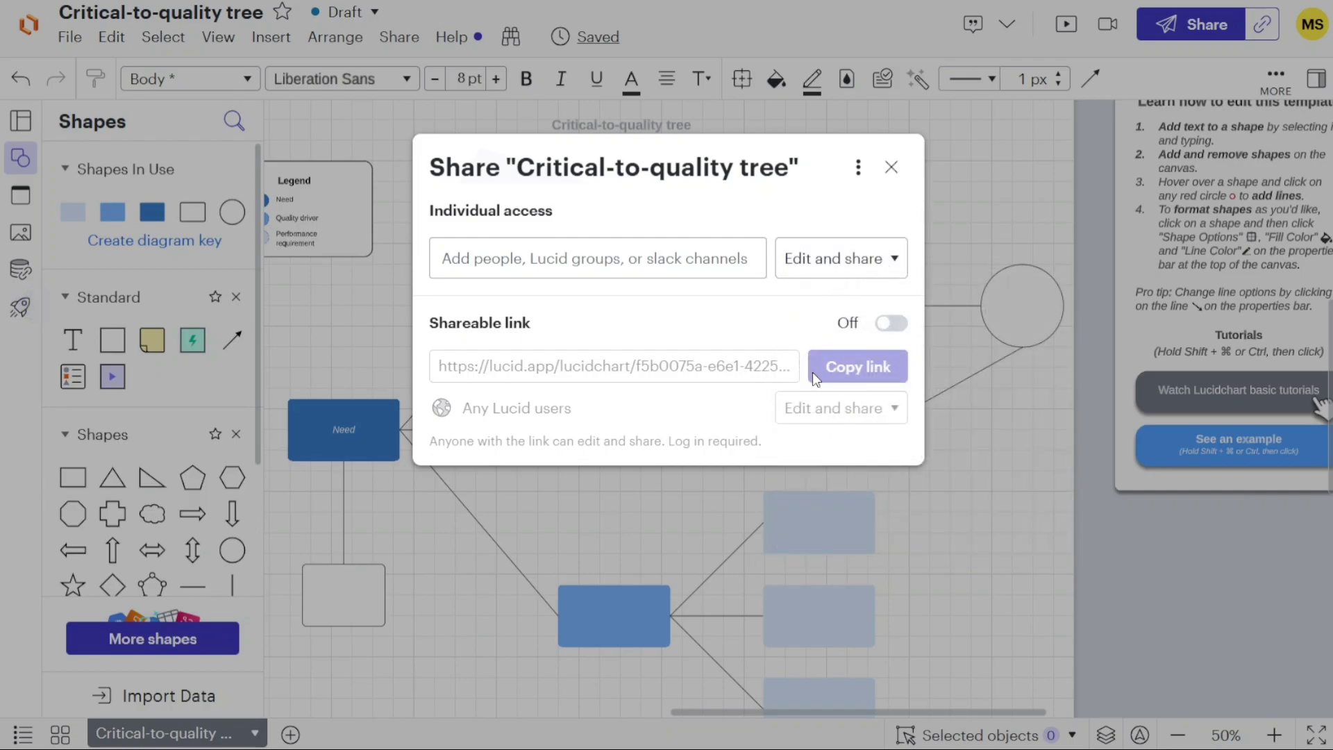
{"action": "left_click", "coordinate": [899, 330]}
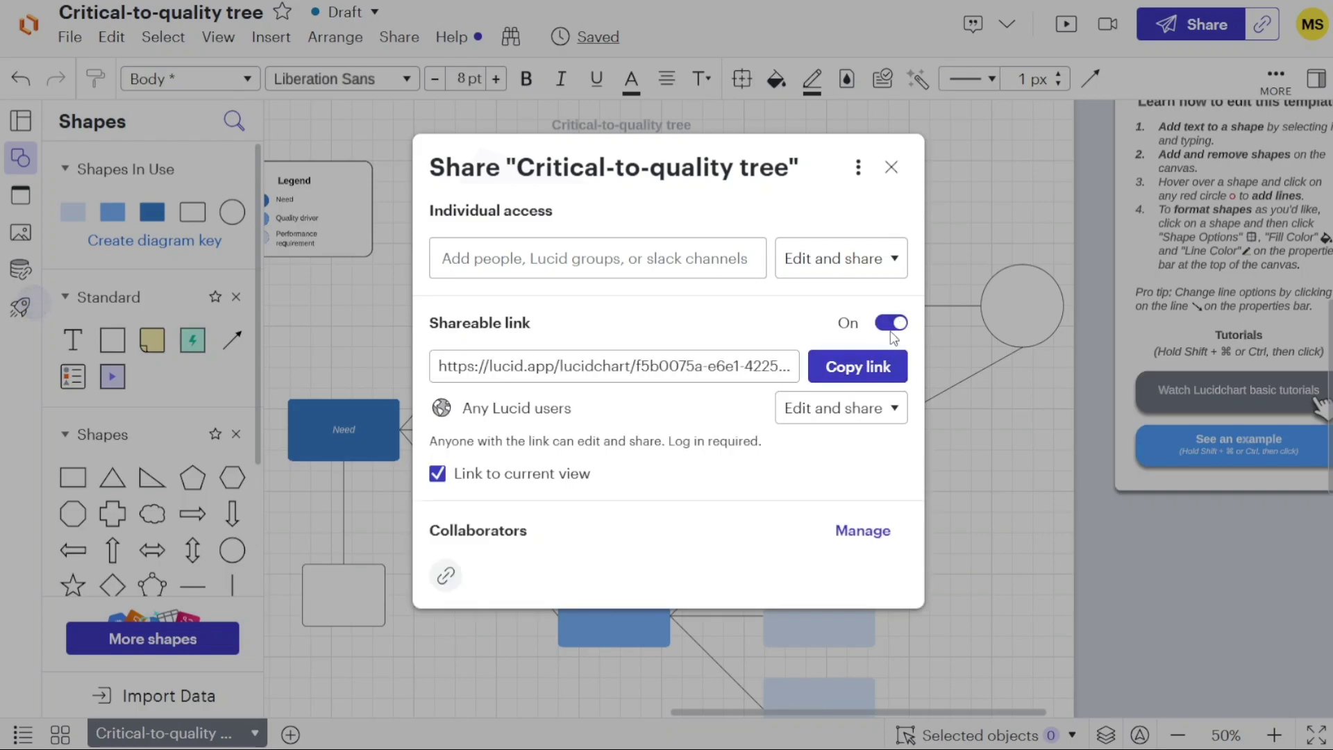
{"action": "left_click", "coordinate": [866, 410]}
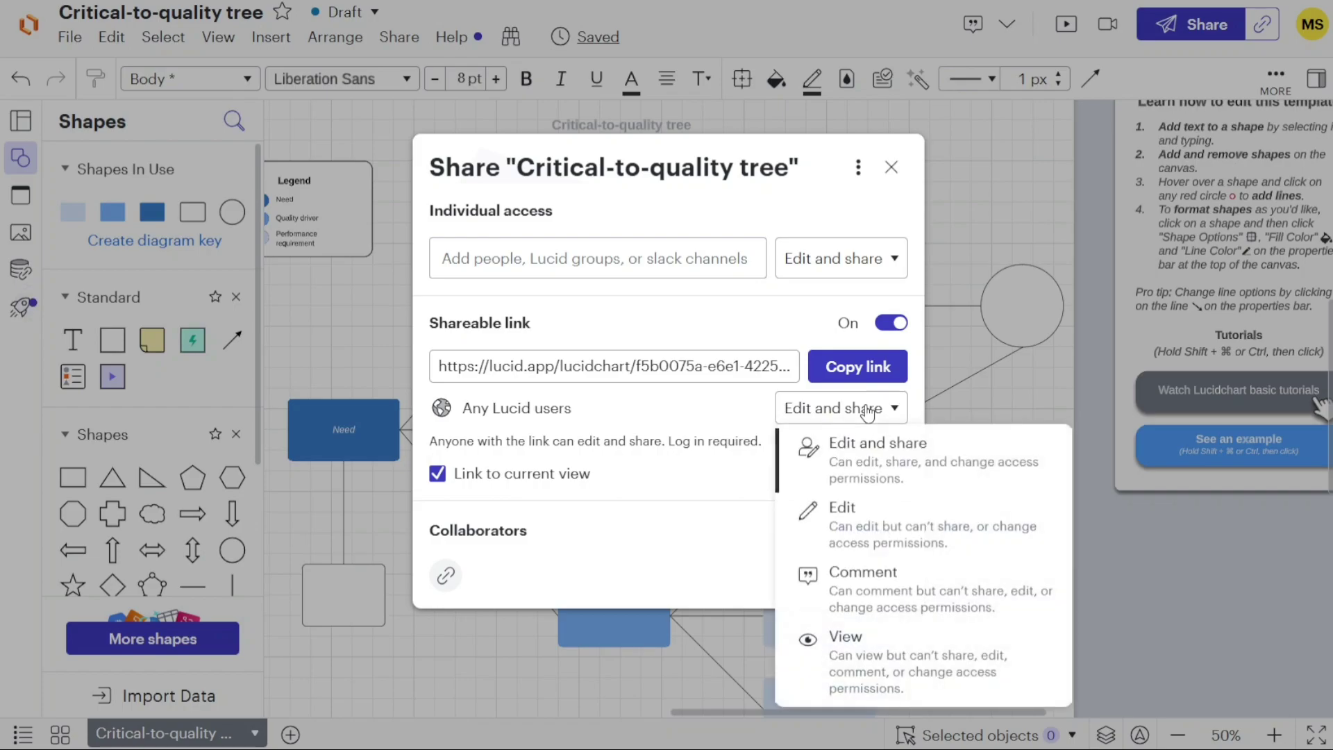
{"action": "left_click", "coordinate": [860, 595]}
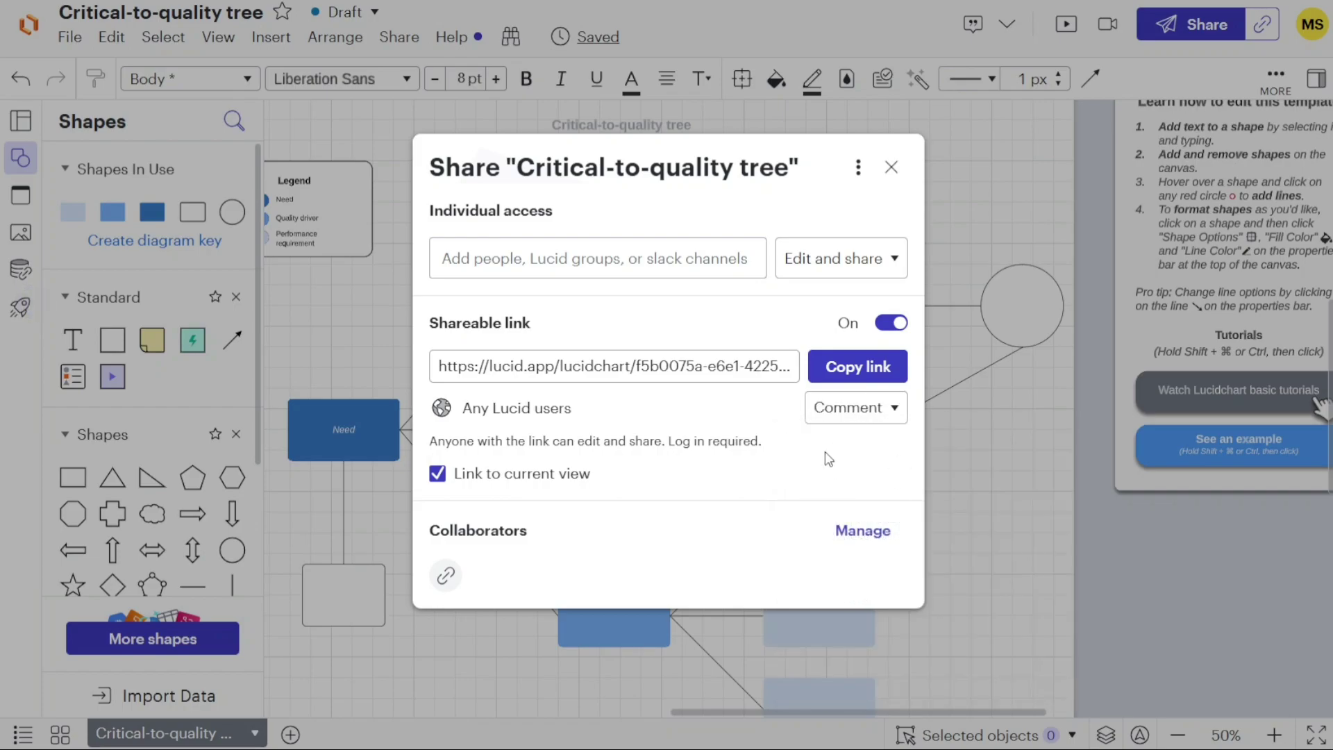
{"action": "left_click", "coordinate": [891, 168]}
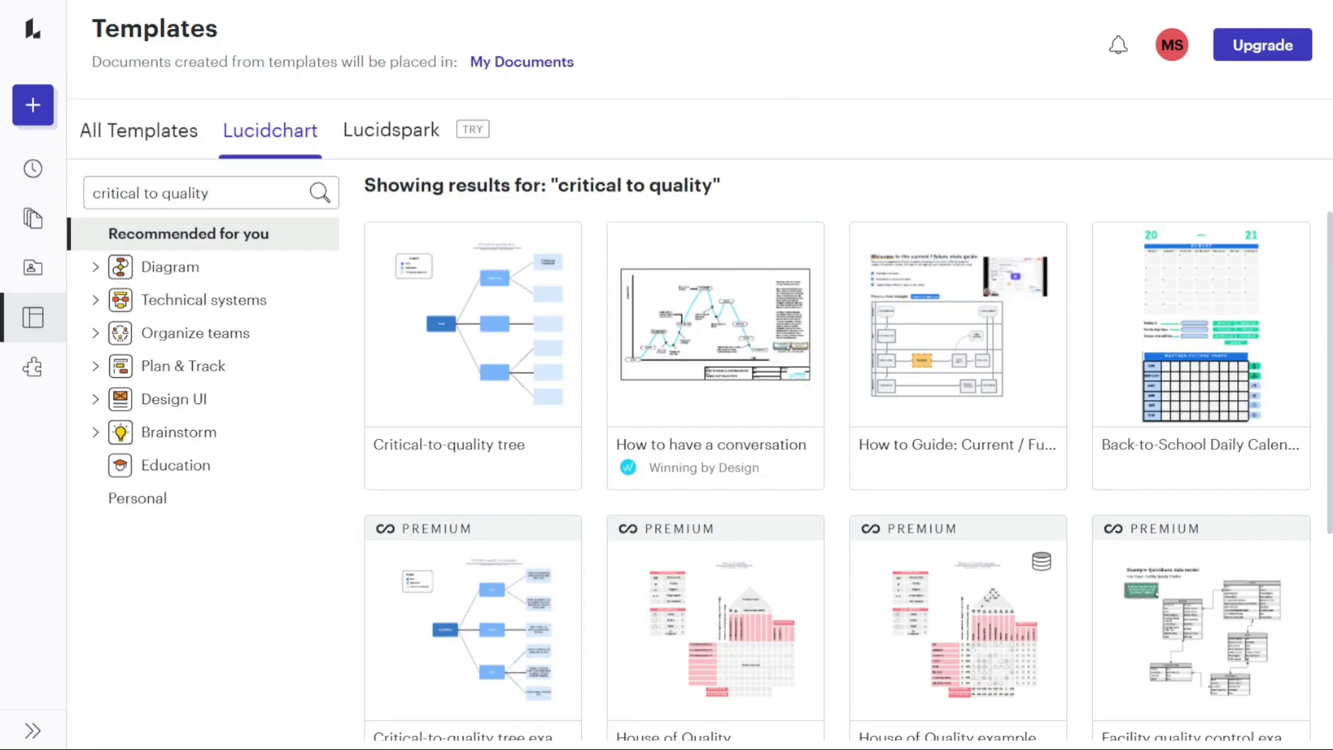
Check My Documents for the saved diagram, then back in the editor review the export formats
{"action": "left_click", "coordinate": [32, 219]}
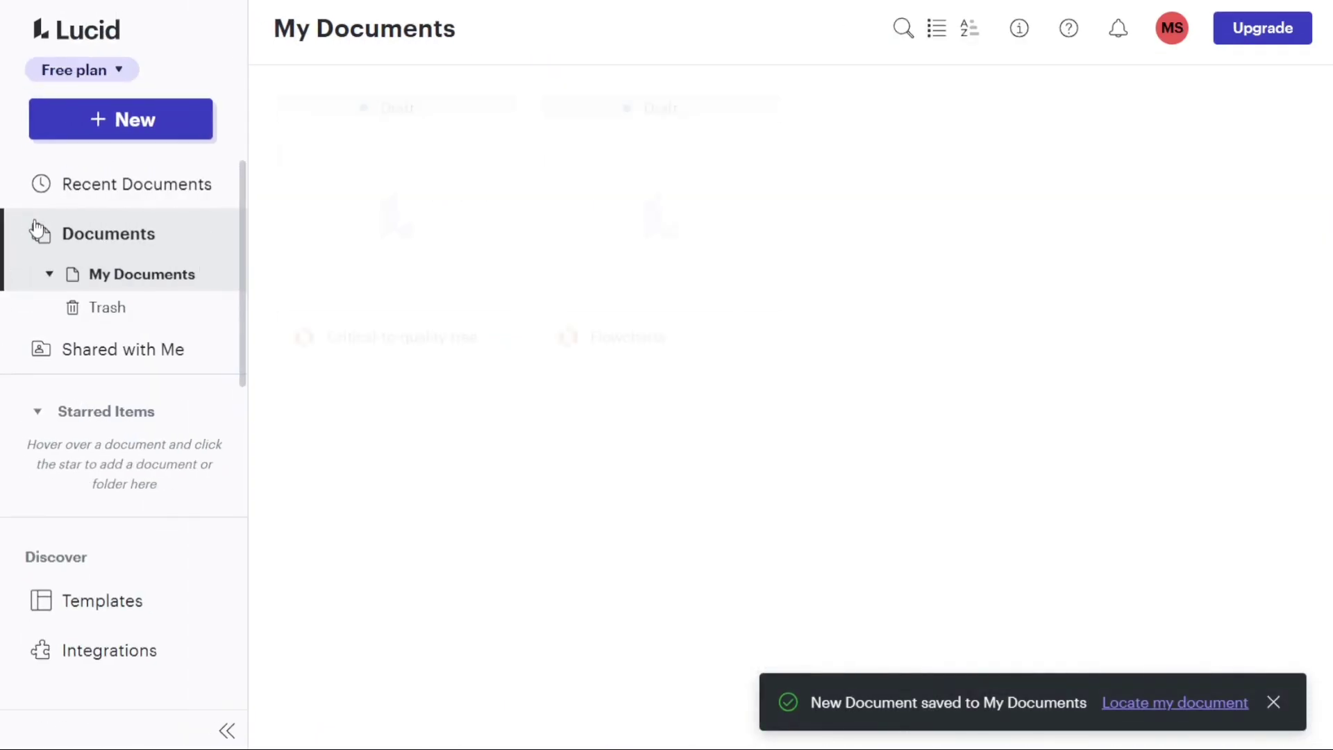
{"action": "mouse_move", "coordinate": [401, 274]}
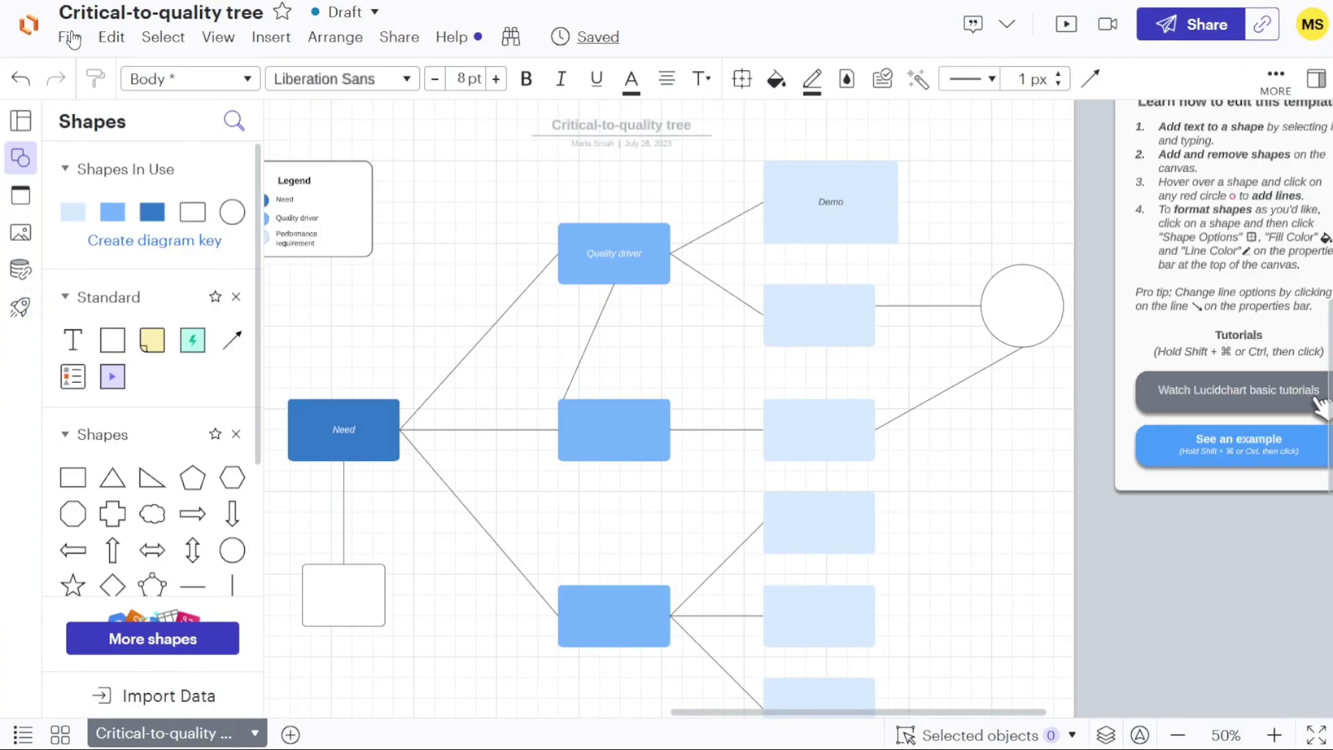
{"action": "left_click", "coordinate": [73, 40]}
{"action": "mouse_move", "coordinate": [169, 668]}
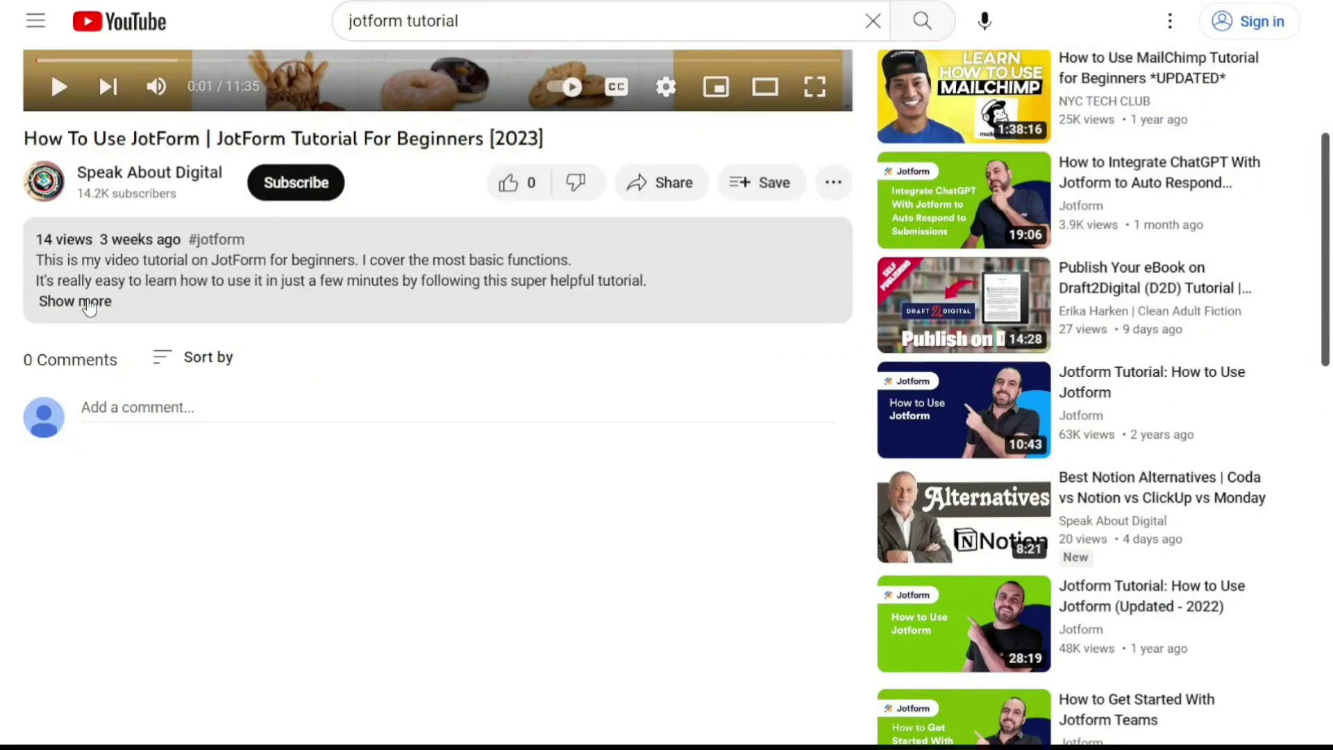
{"action": "left_click", "coordinate": [90, 302]}
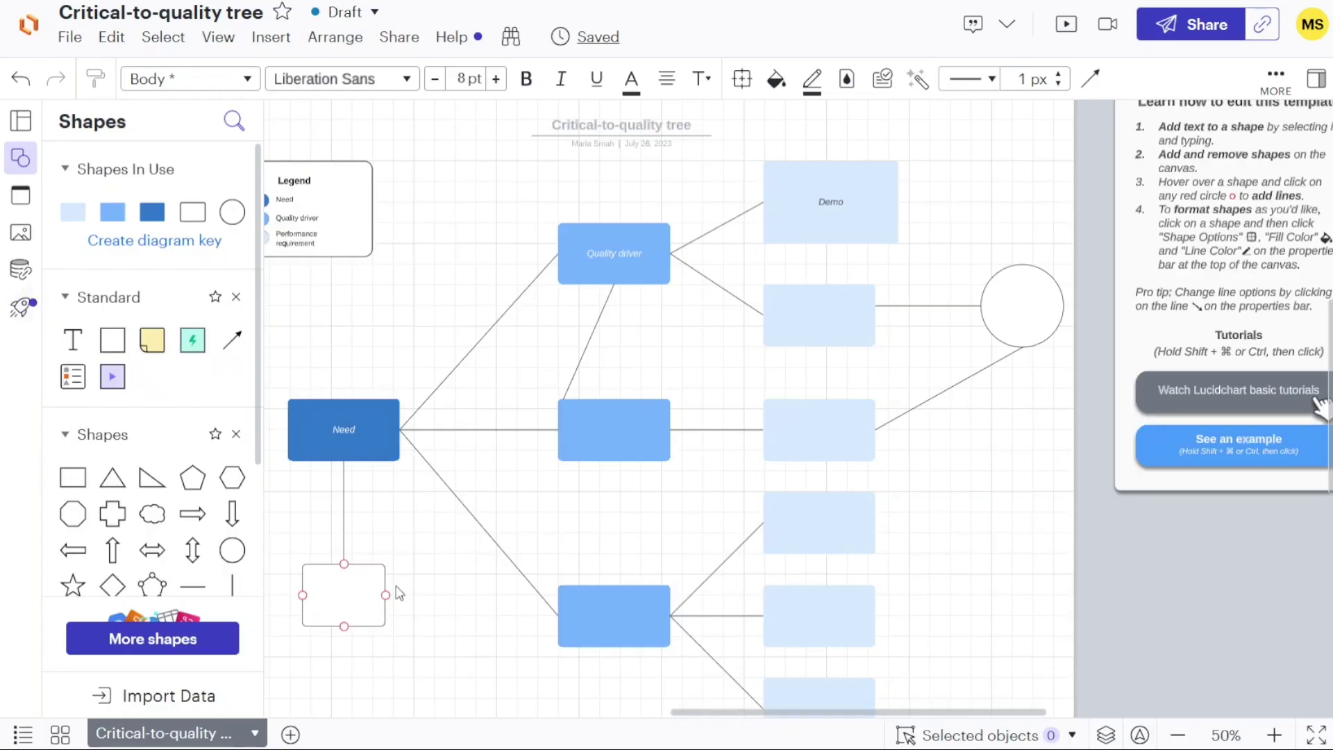
Search the shape libraries for 'uml' and add the whole UML library to the shapes panel
{"action": "left_click", "coordinate": [197, 643]}
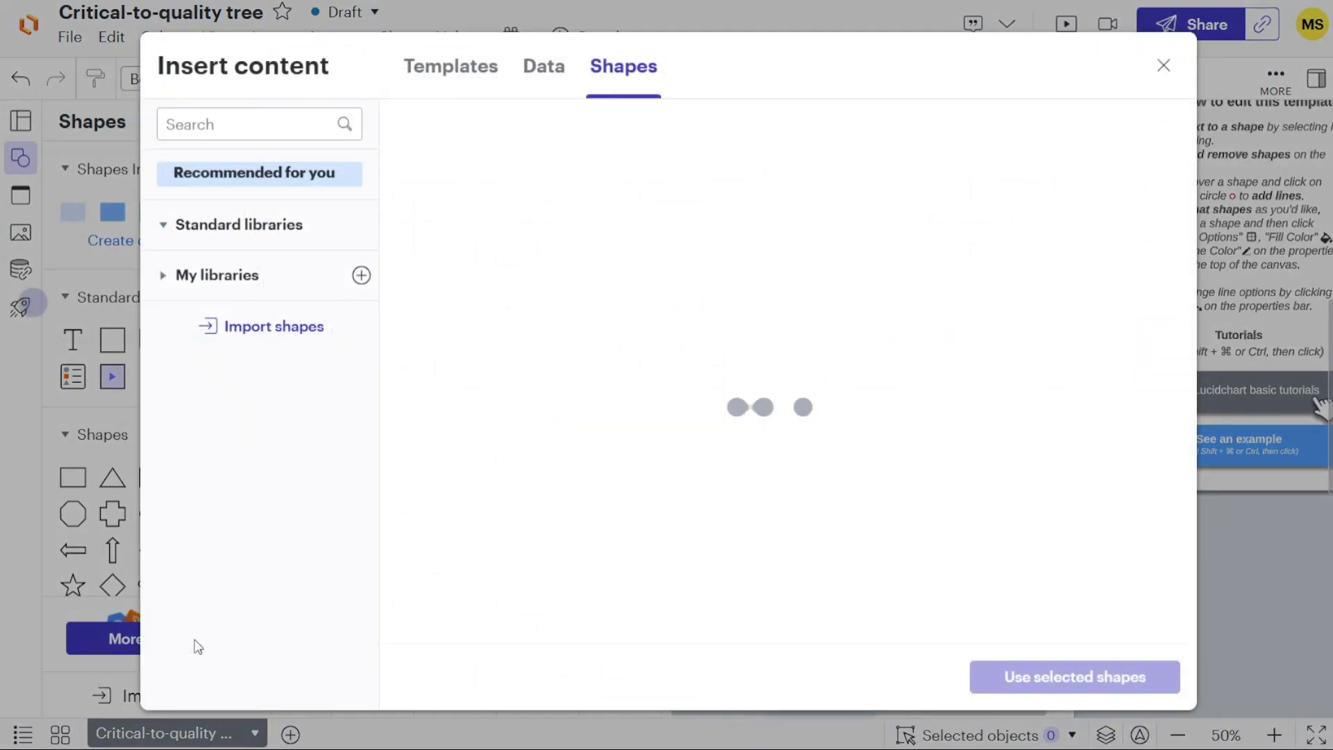
{"action": "left_click", "coordinate": [277, 125]}
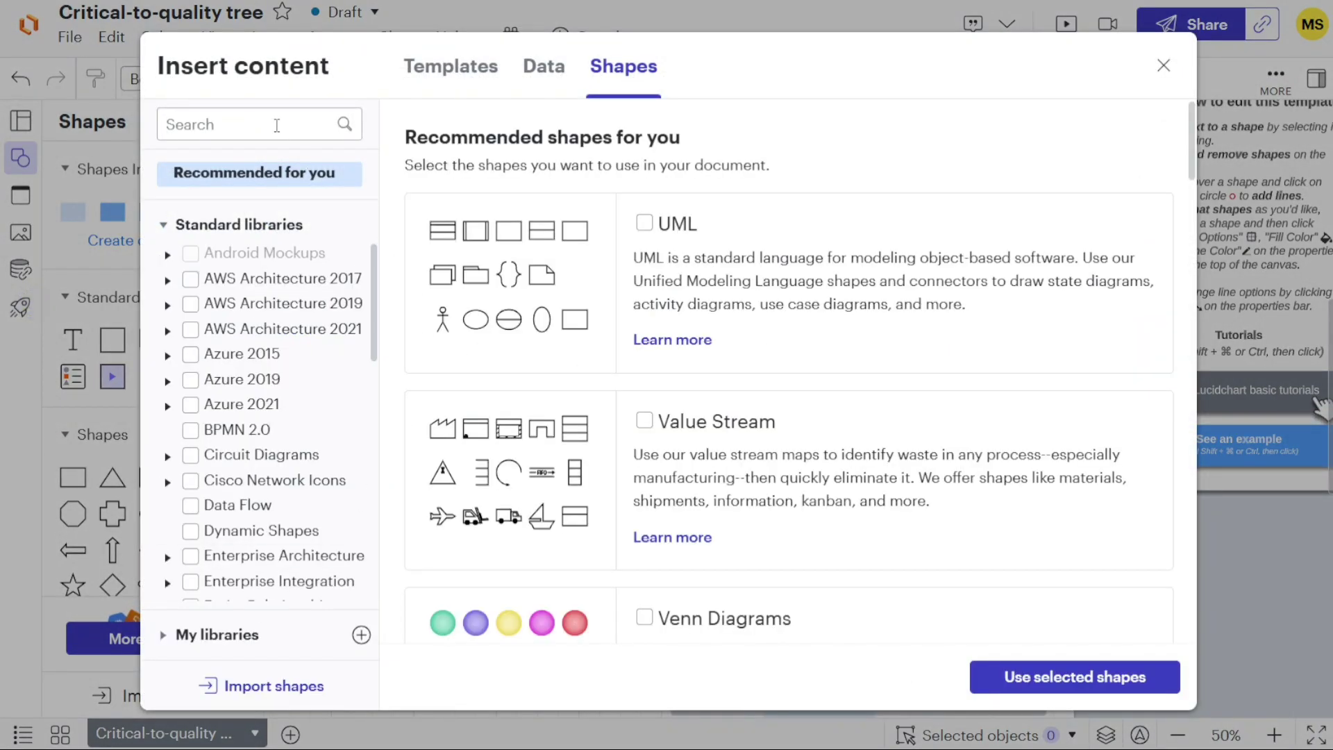
{"action": "type", "text": "uml"}
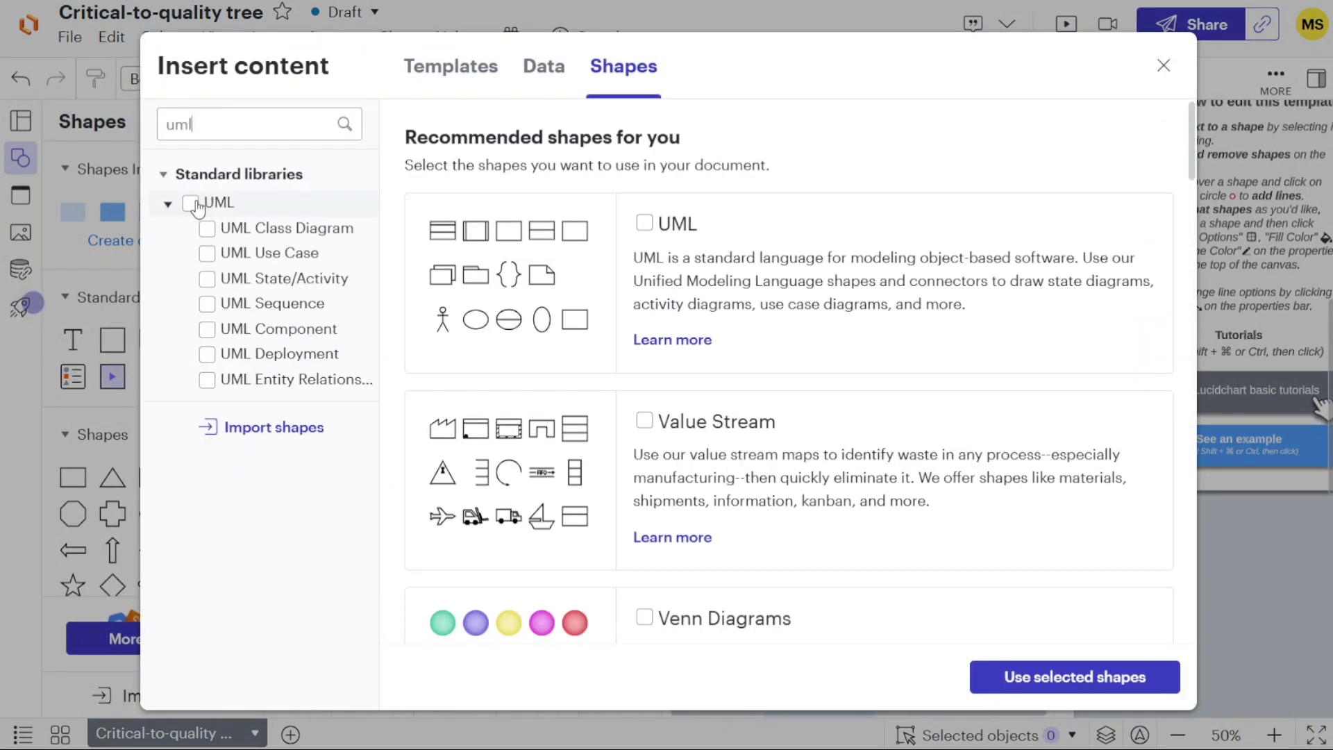
{"action": "left_click", "coordinate": [194, 205]}
{"action": "left_click", "coordinate": [1062, 680]}
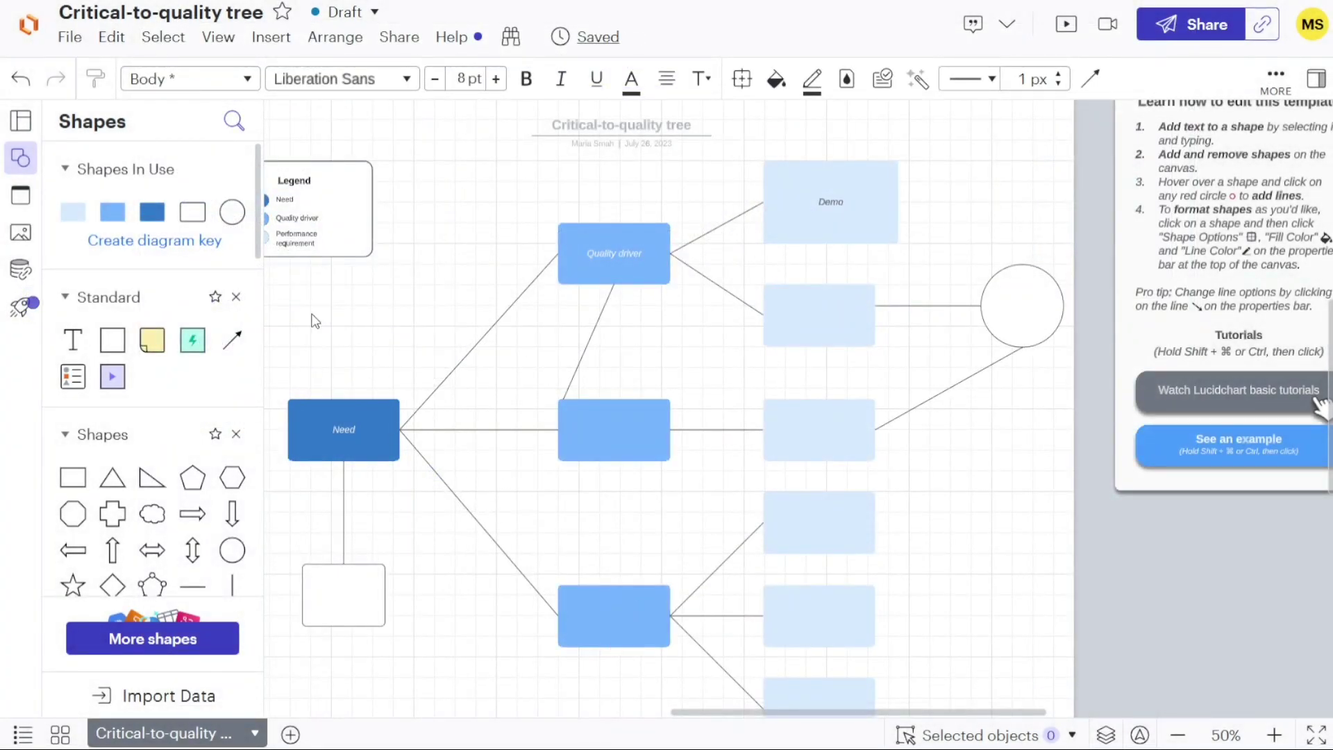